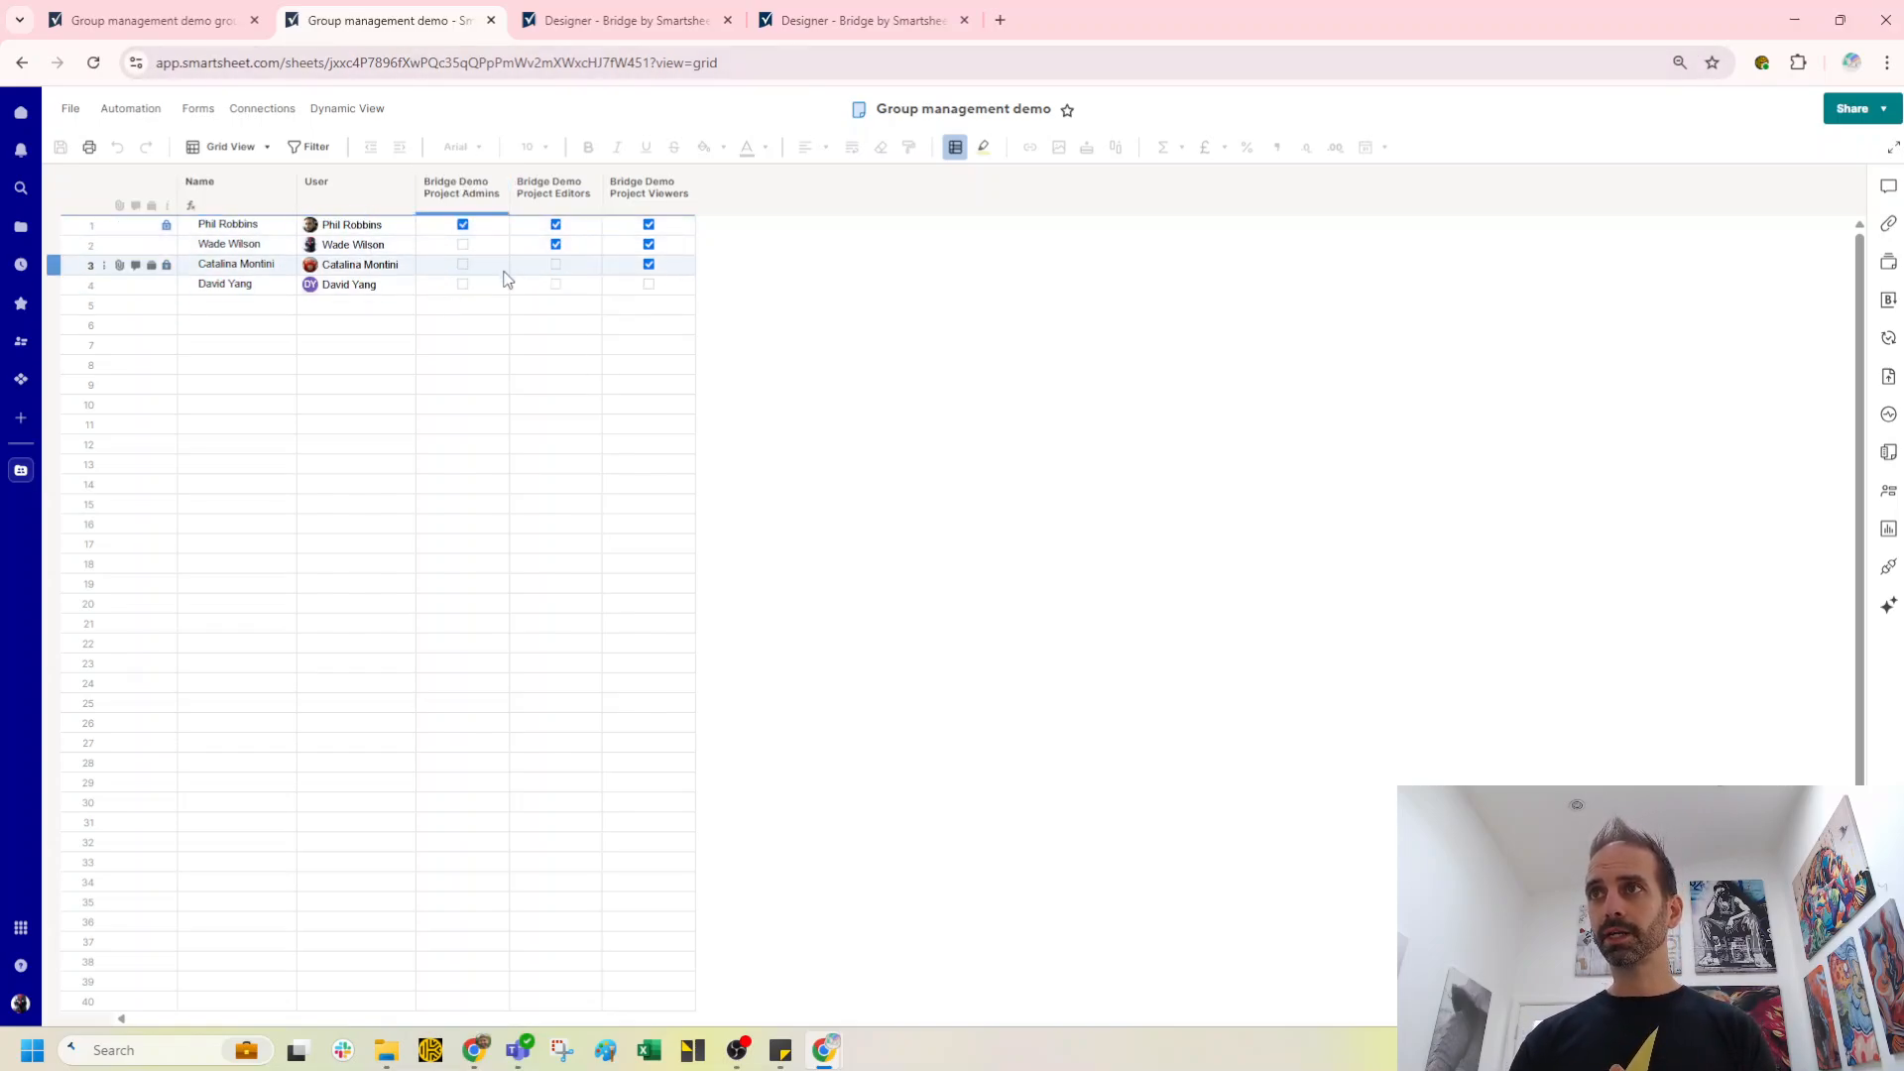
{"action": "left_click", "coordinate": [649, 284]}
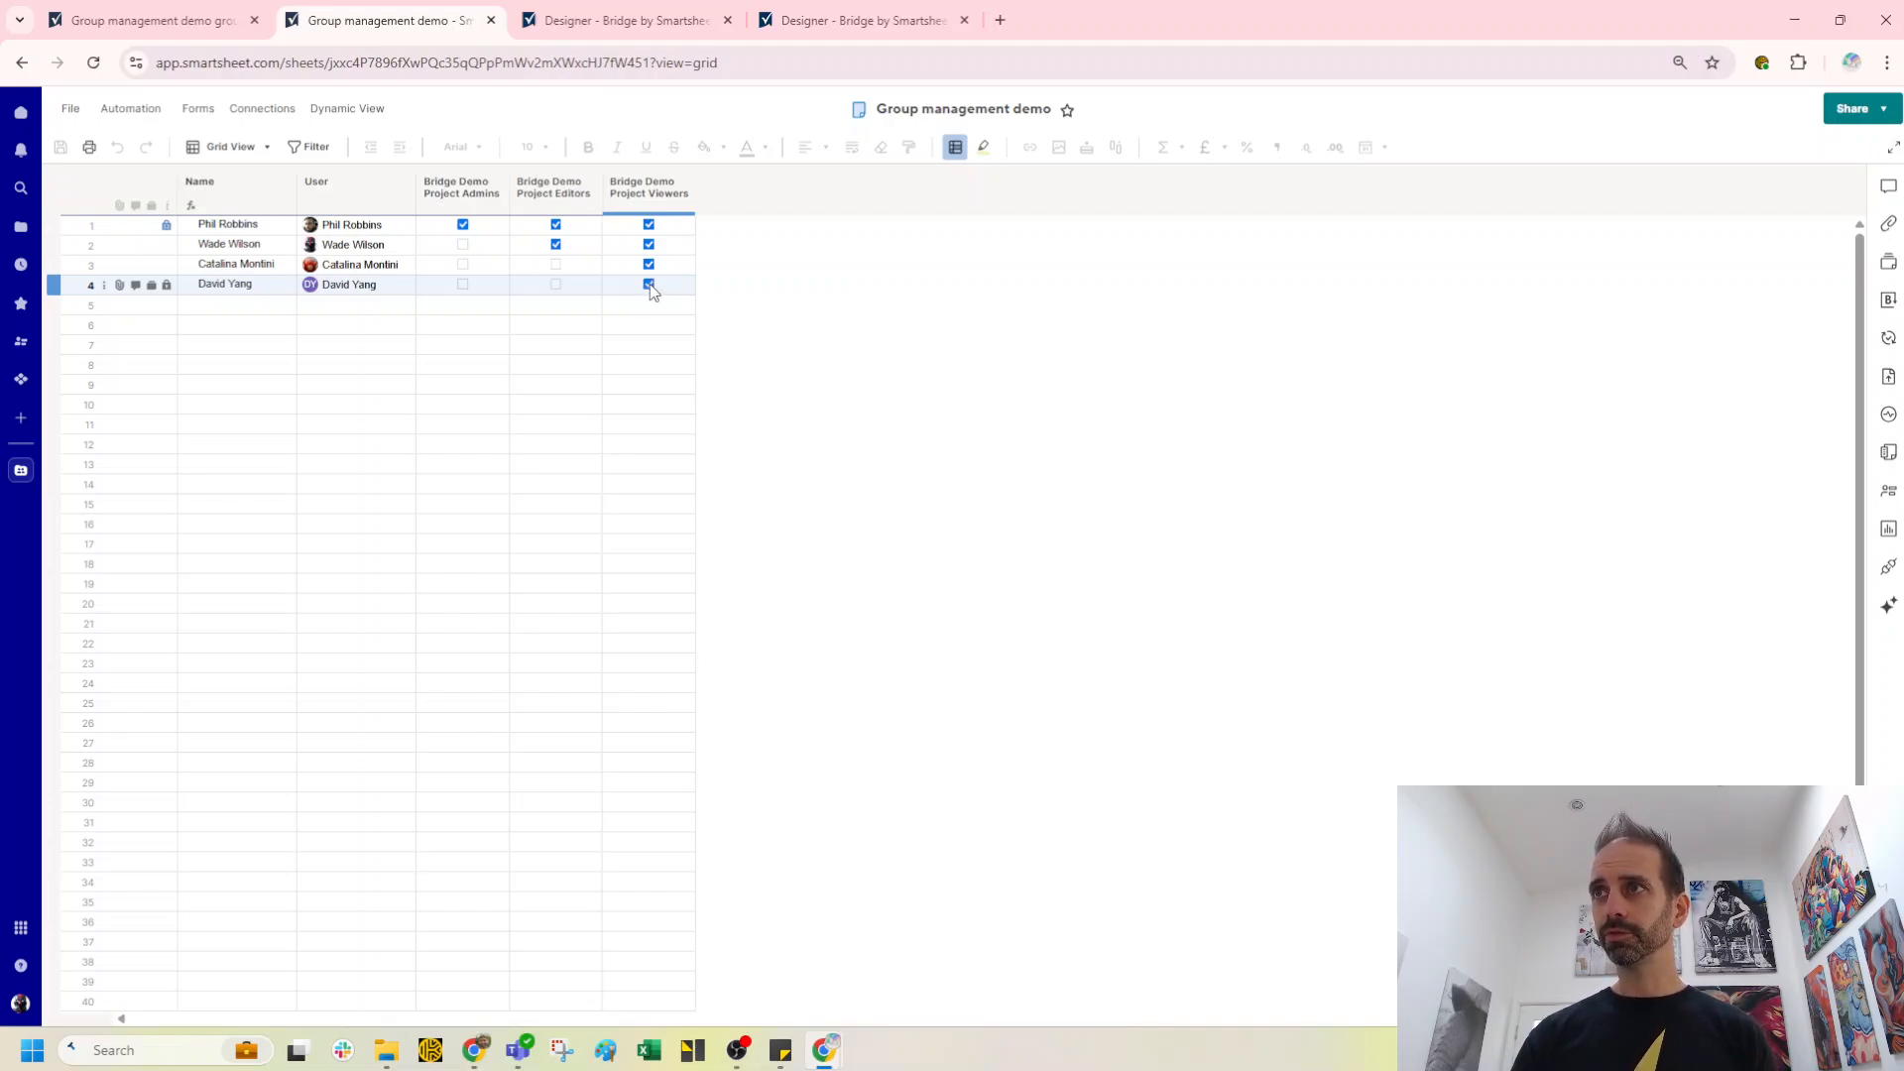
{"action": "left_click", "coordinate": [557, 285]}
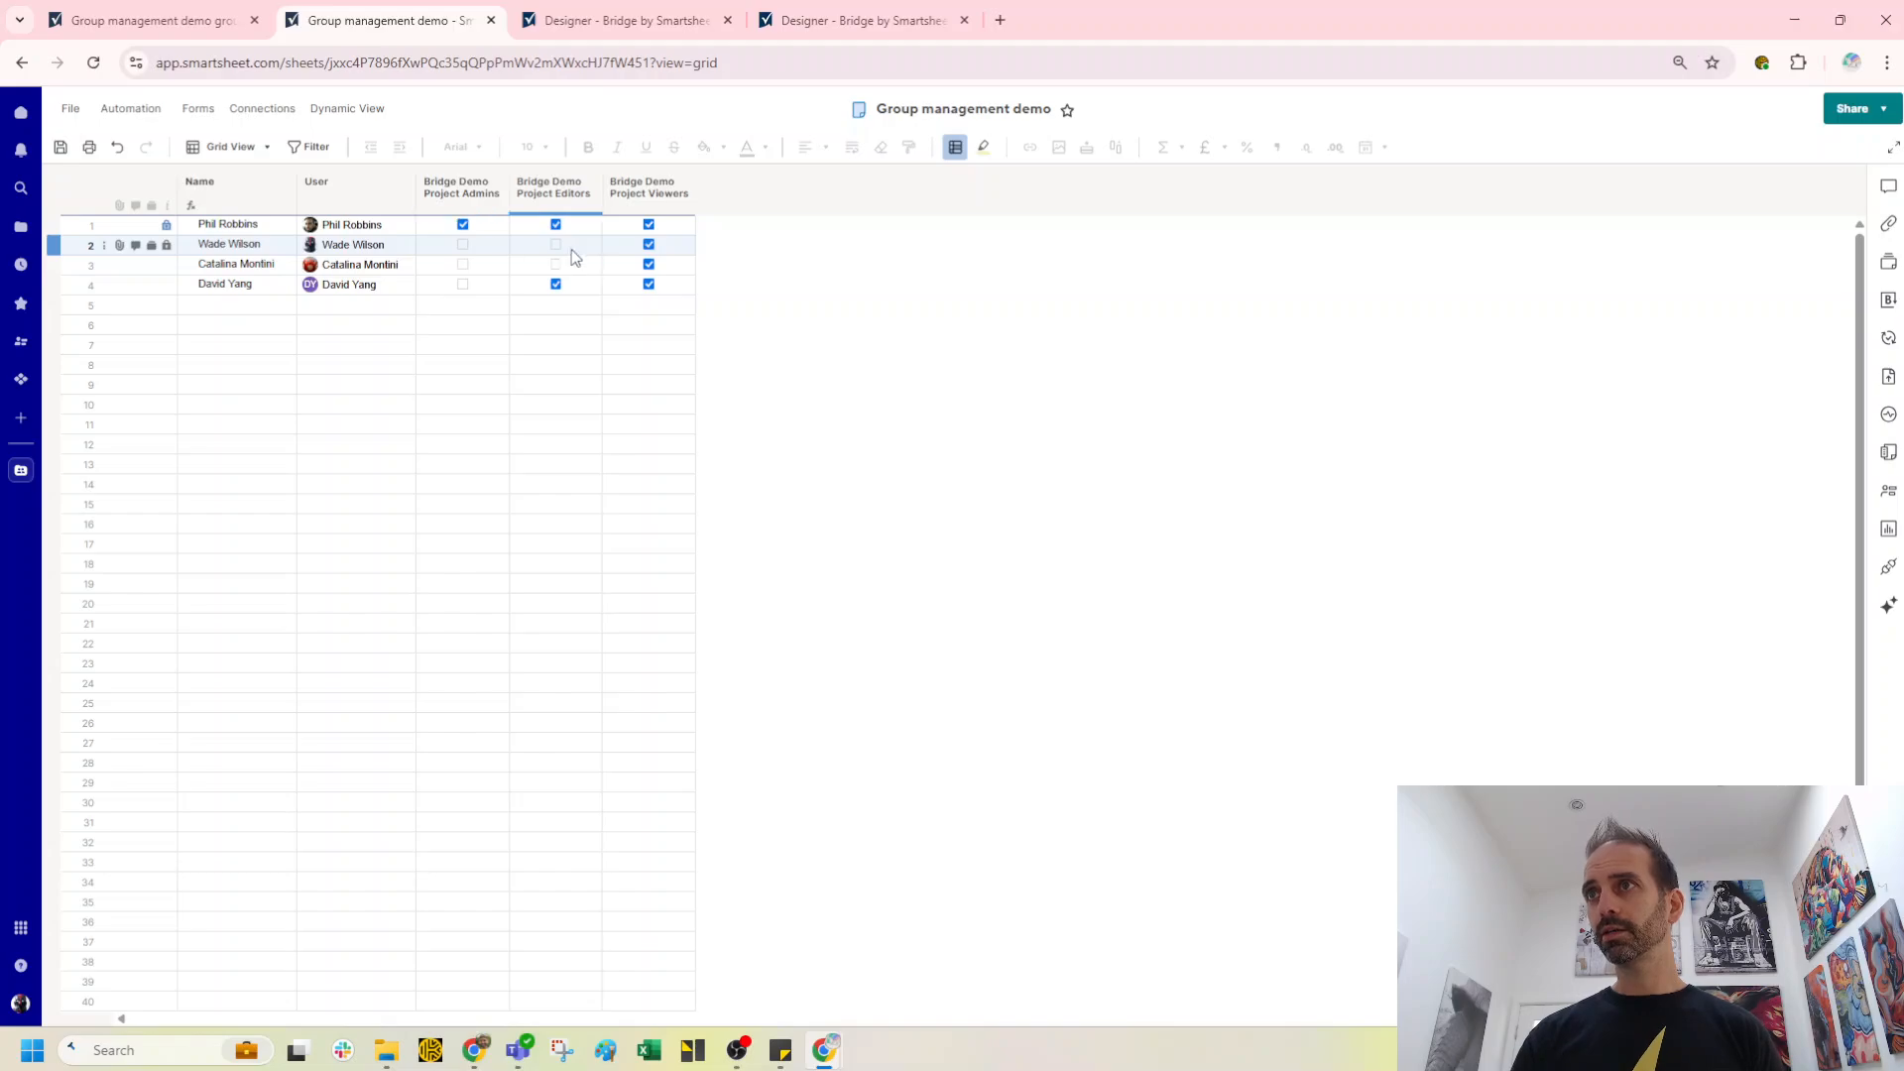
{"action": "left_click", "coordinate": [61, 147]}
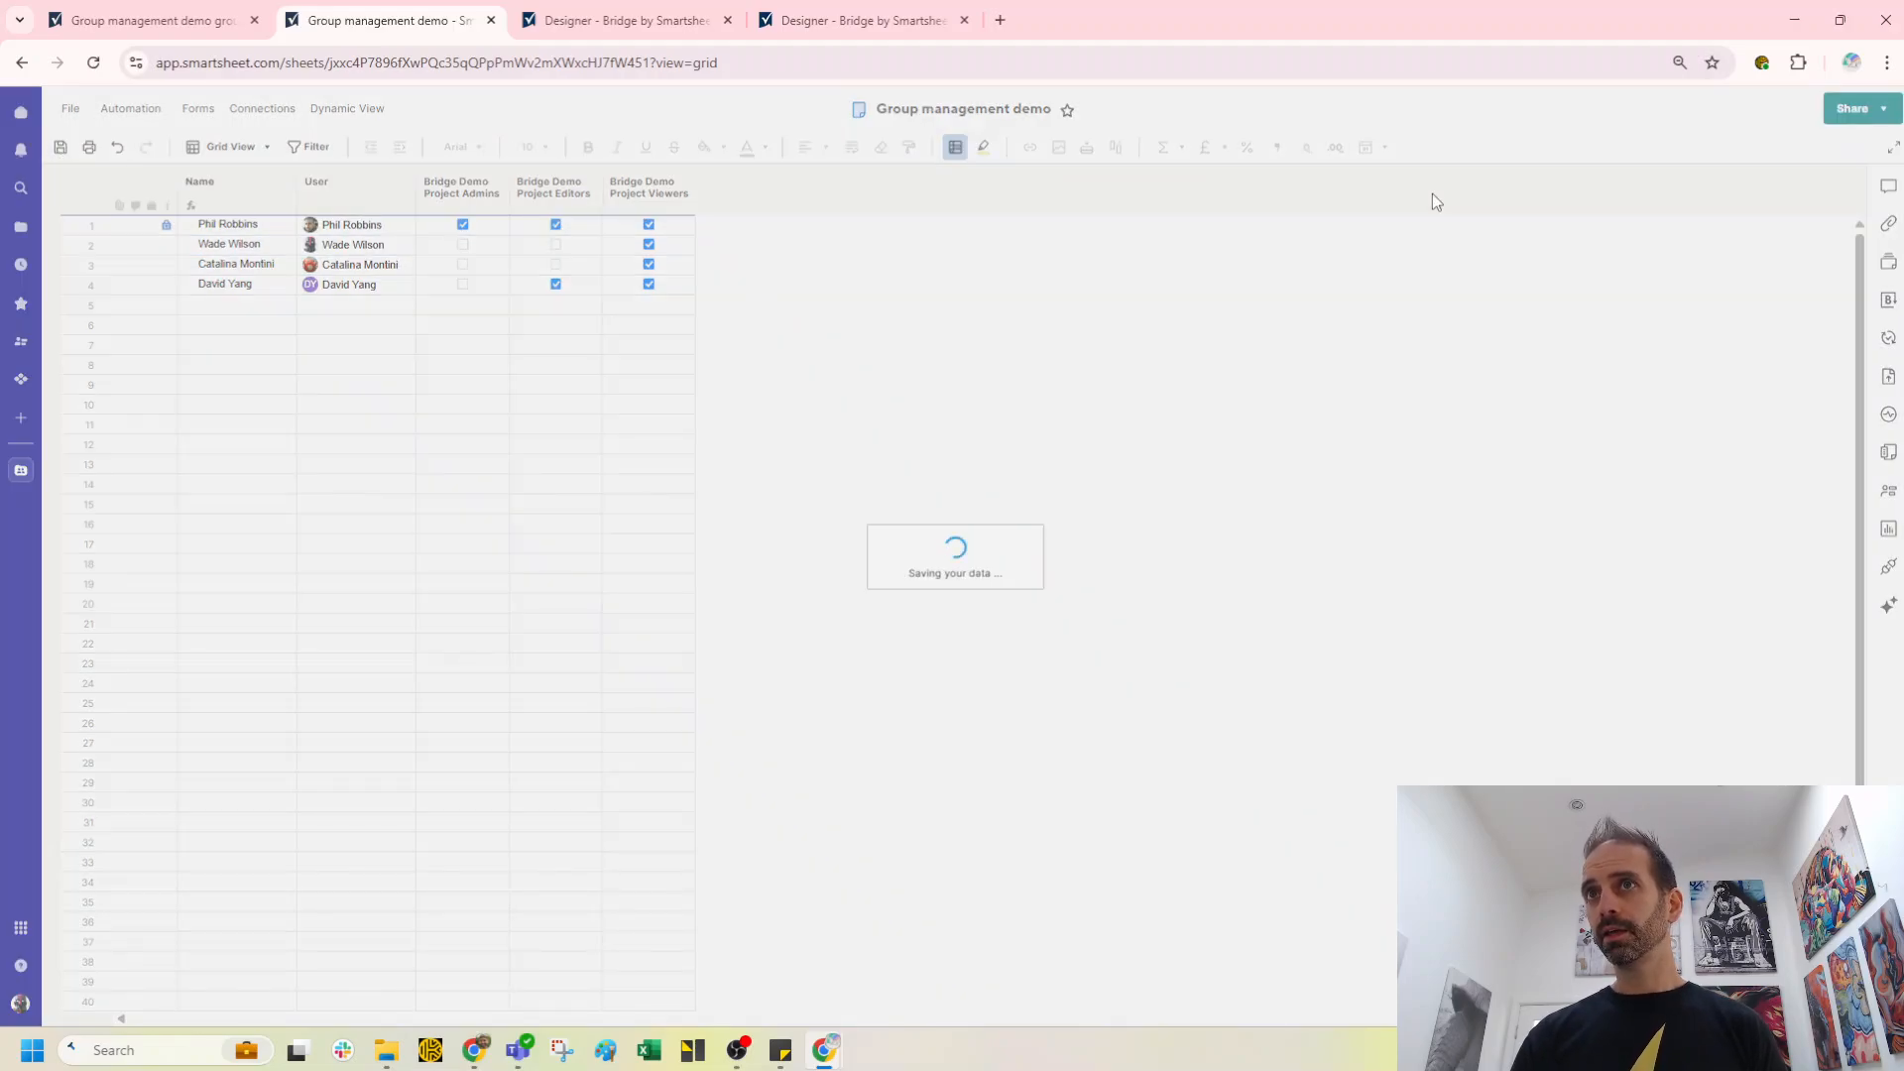
Step: Review the members of the Admins, Editors and Viewers groups in the workspace sharing dialog
{"action": "left_click", "coordinate": [1854, 110]}
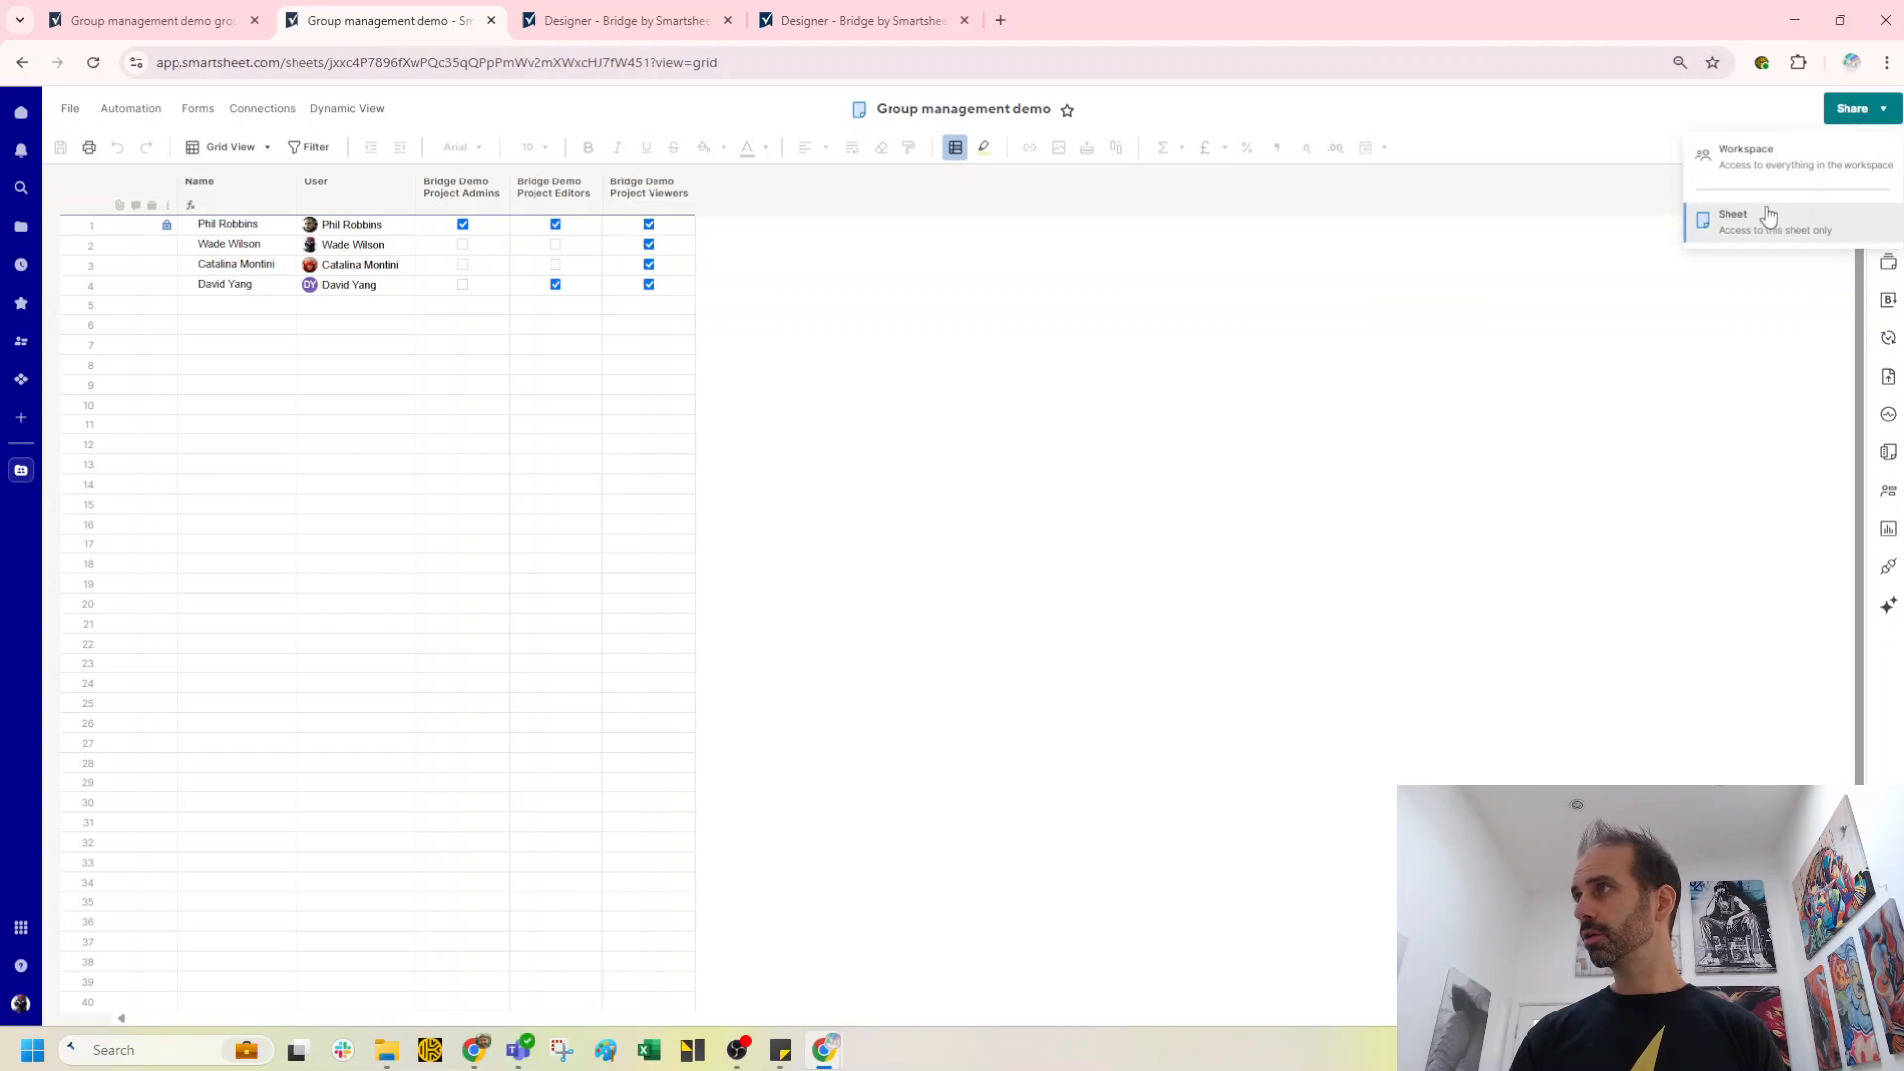
{"action": "left_click", "coordinate": [1747, 166]}
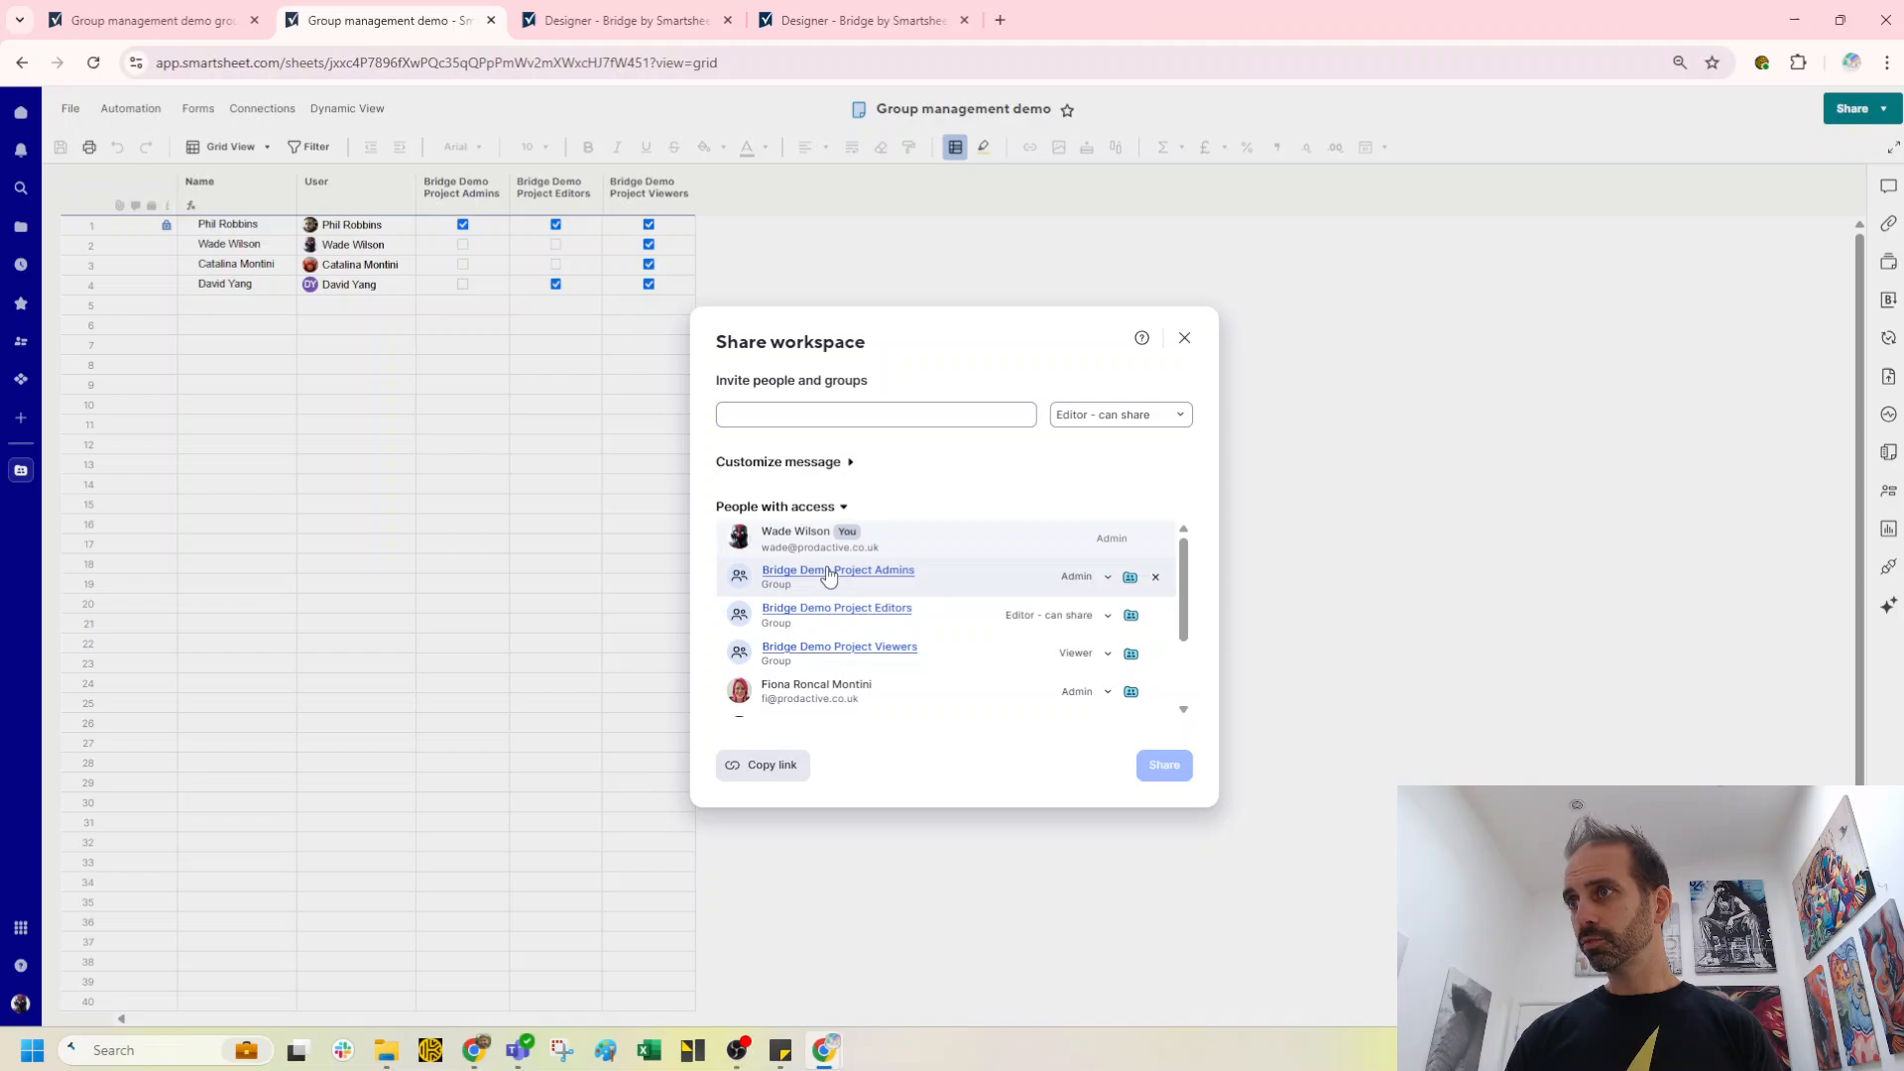
{"action": "left_click", "coordinate": [829, 573]}
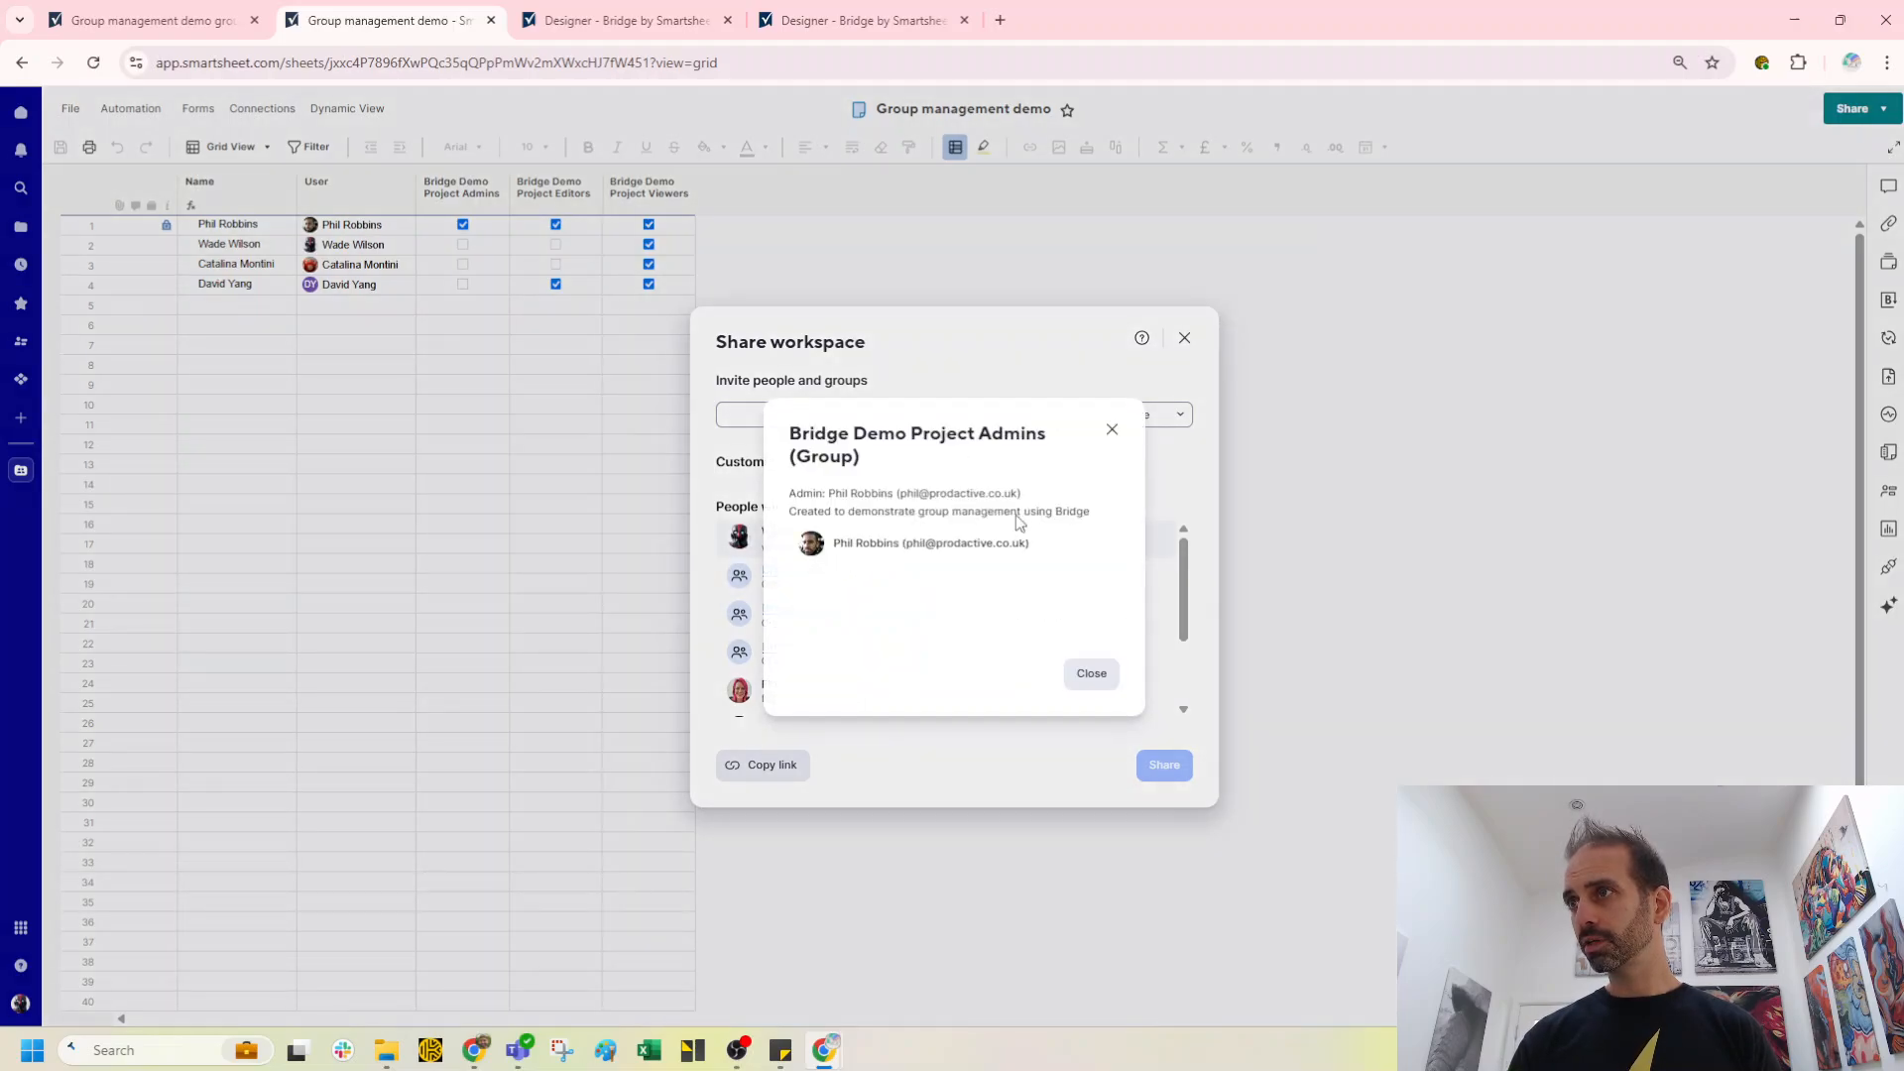
{"action": "left_click", "coordinate": [1112, 429]}
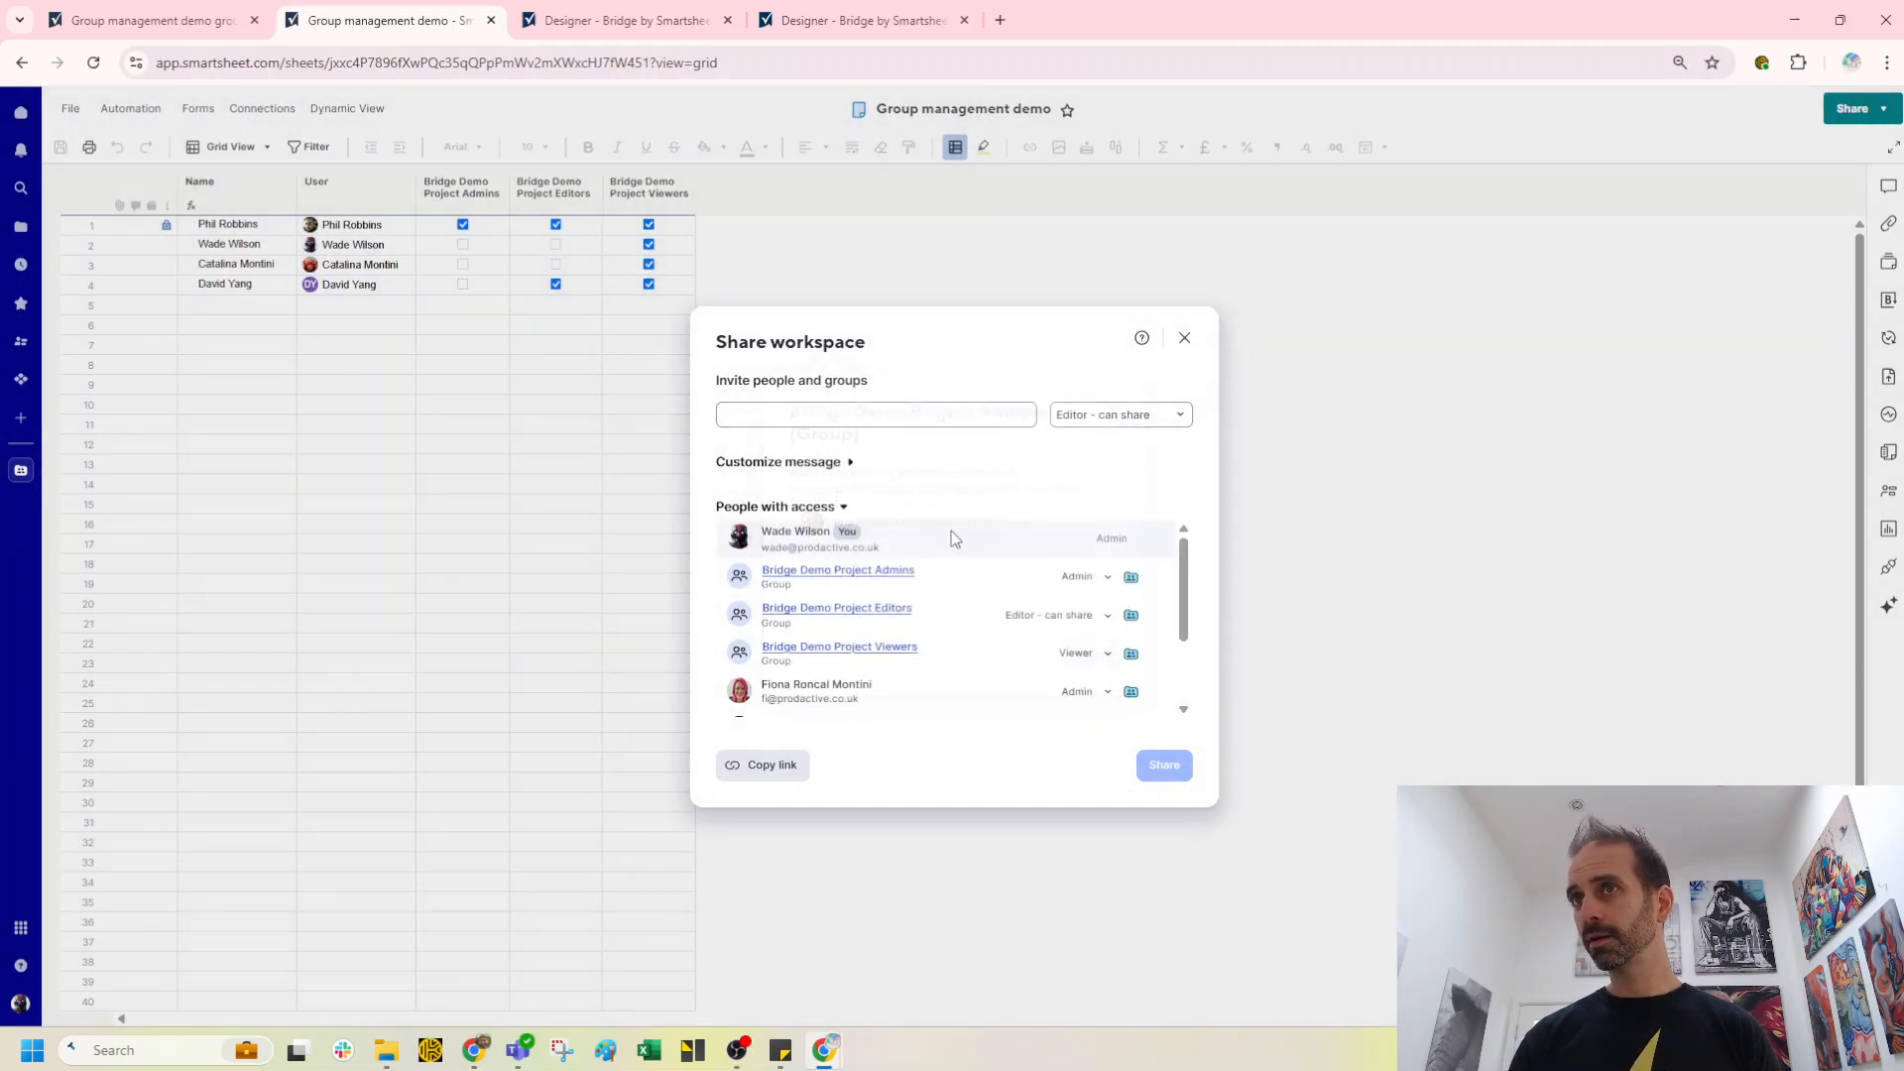
{"action": "left_click", "coordinate": [846, 612]}
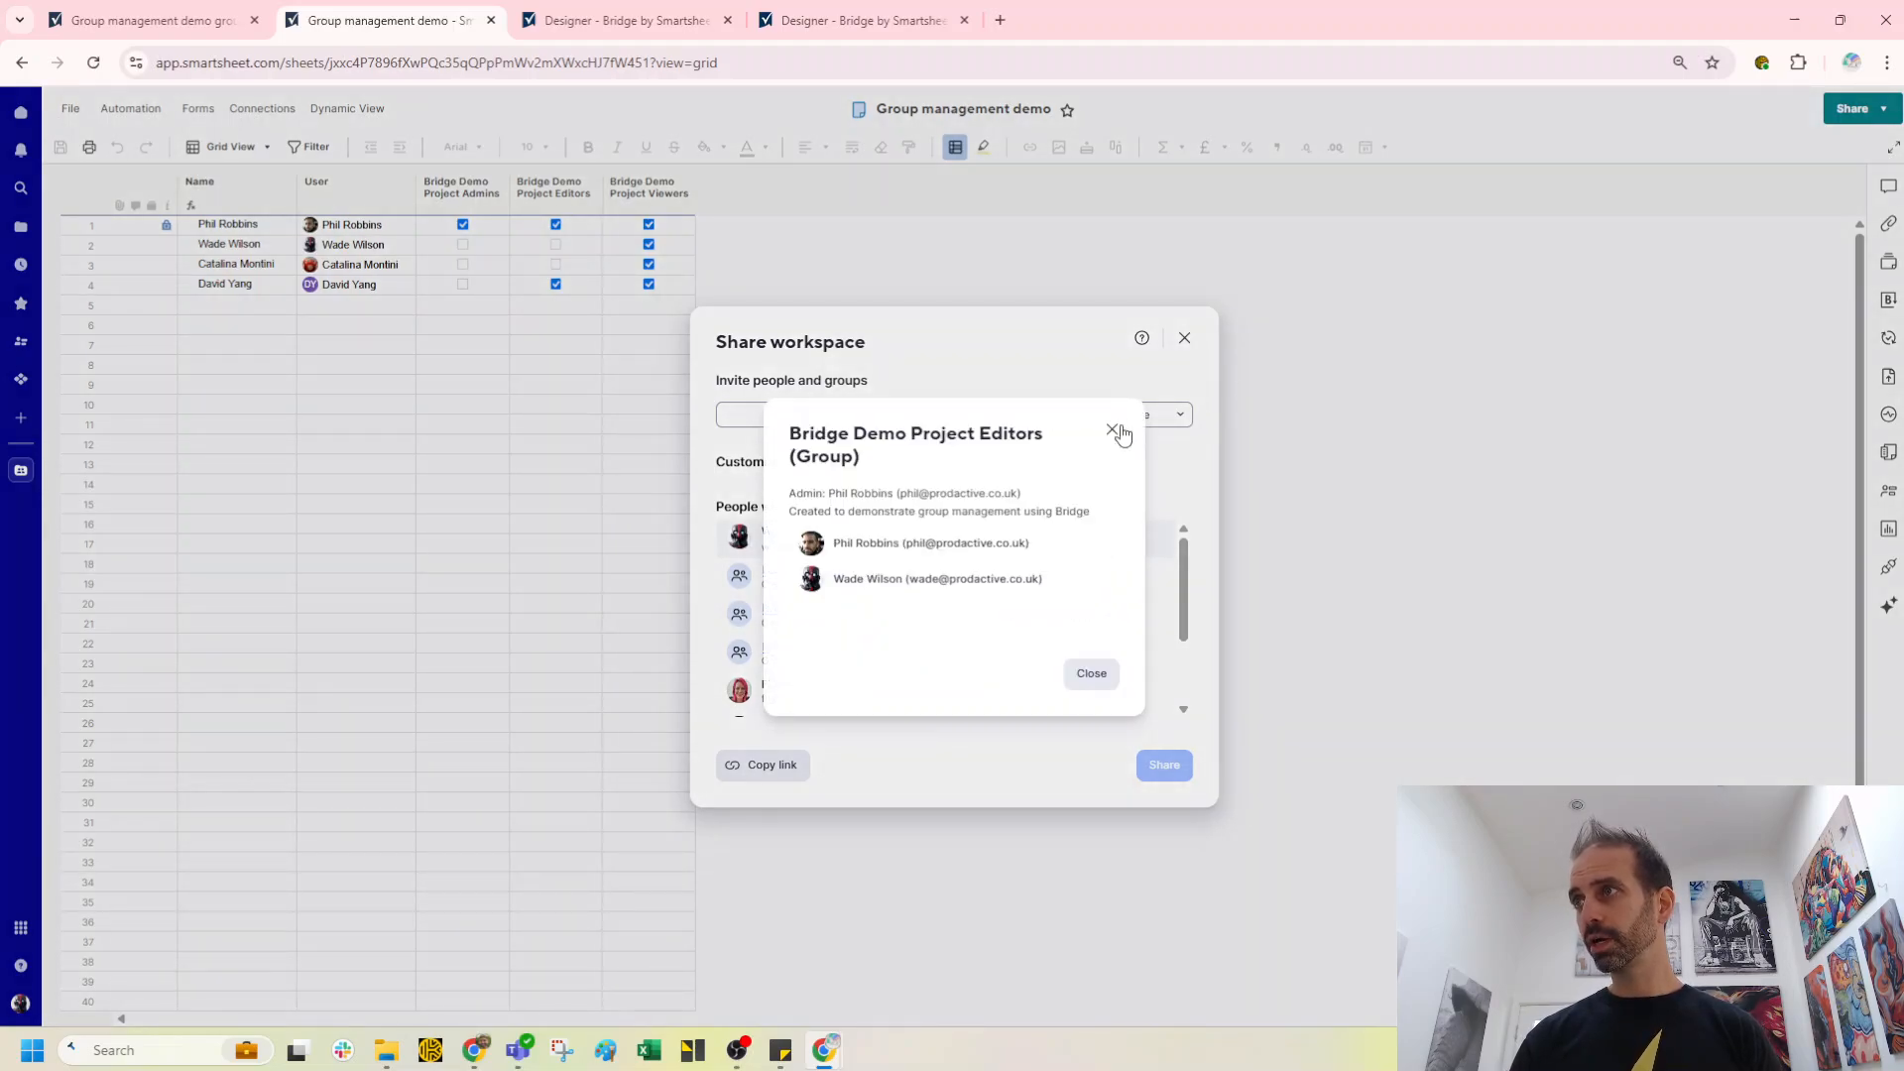
{"action": "left_click", "coordinate": [1112, 431]}
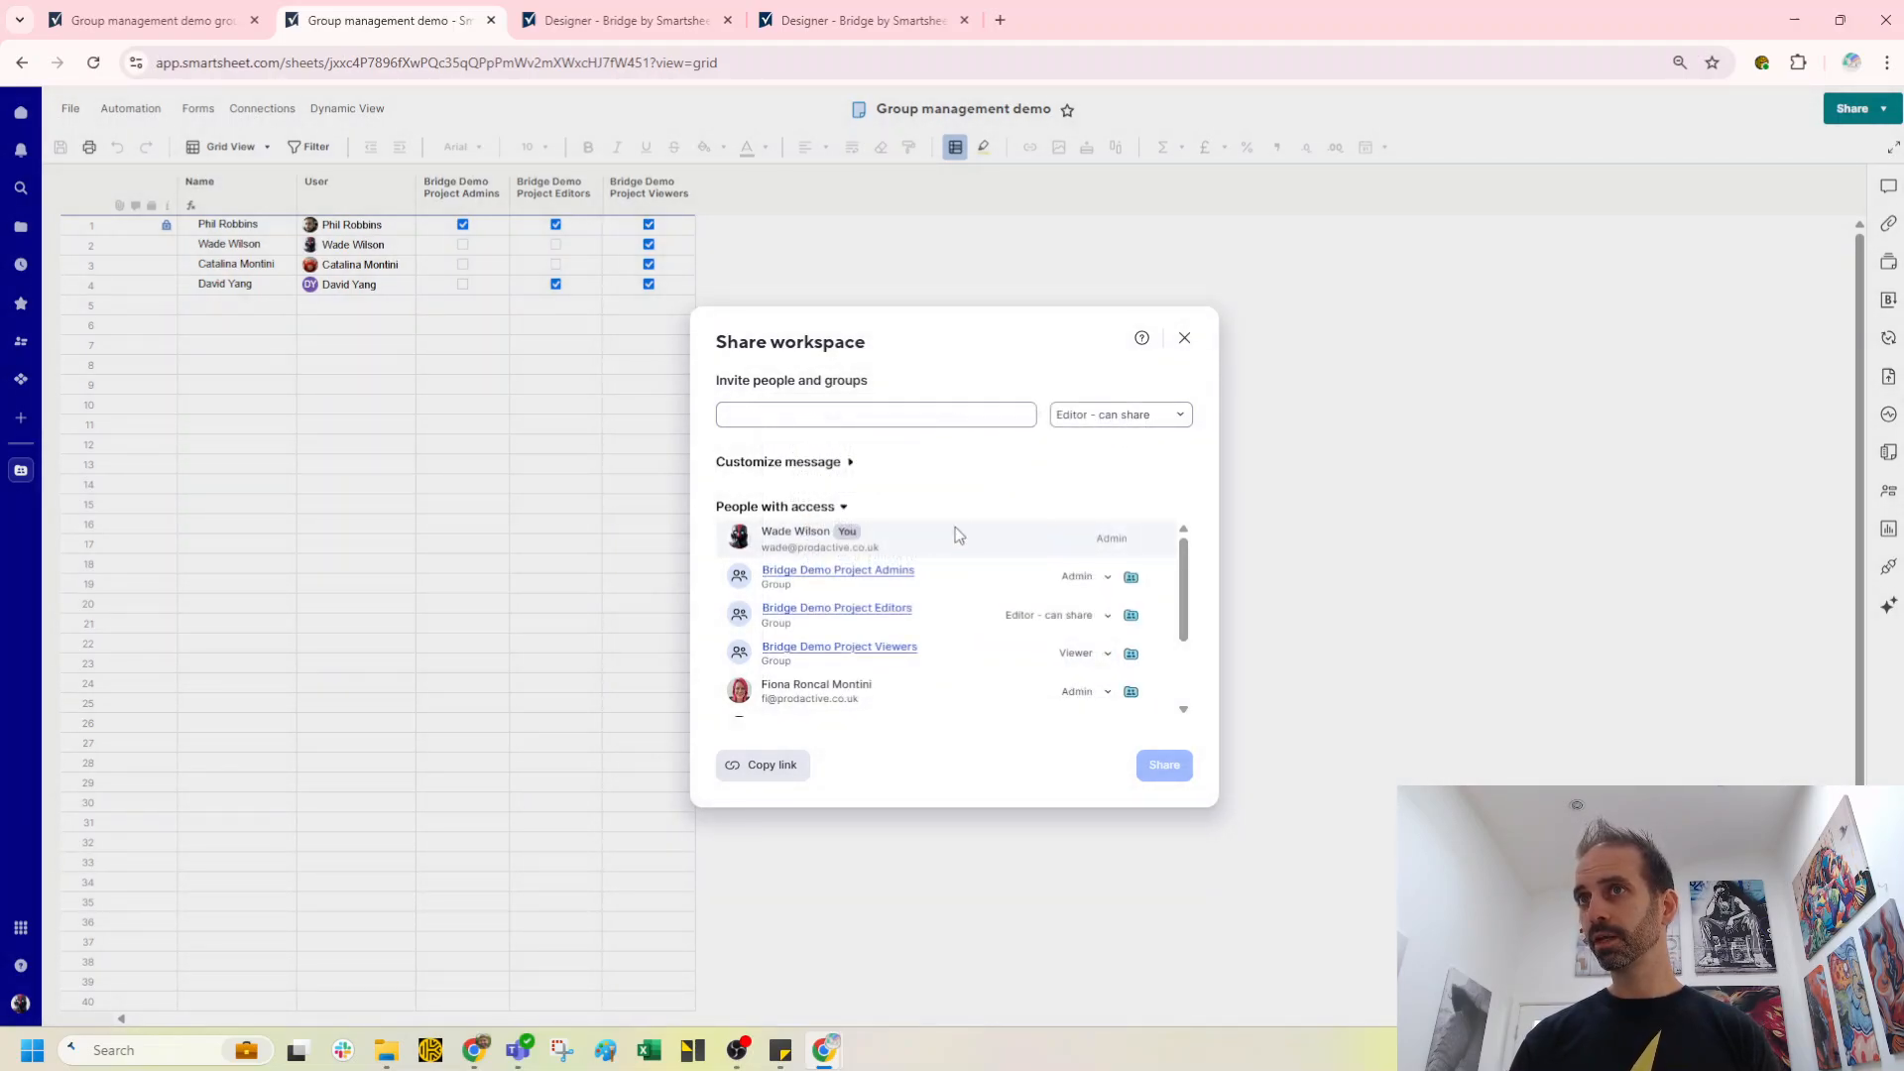
{"action": "left_click", "coordinate": [872, 650]}
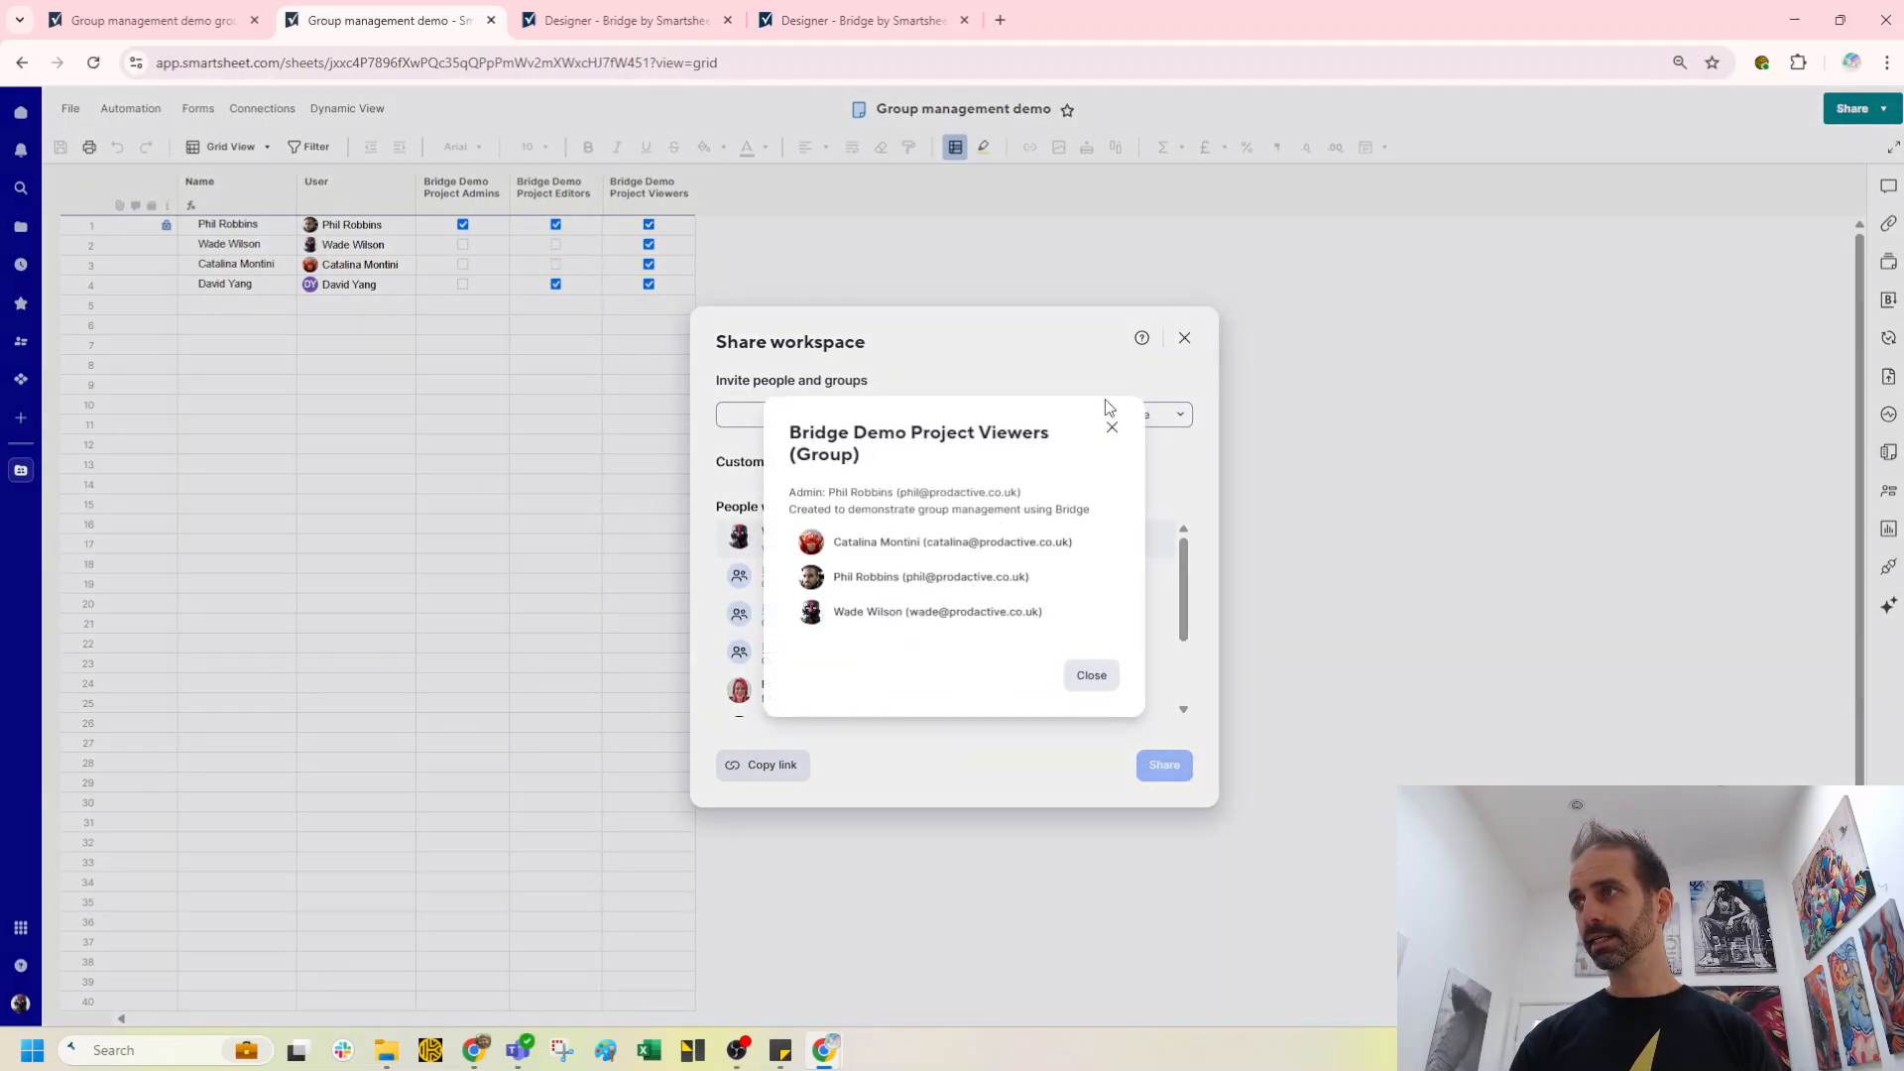
{"action": "left_click", "coordinate": [1112, 428]}
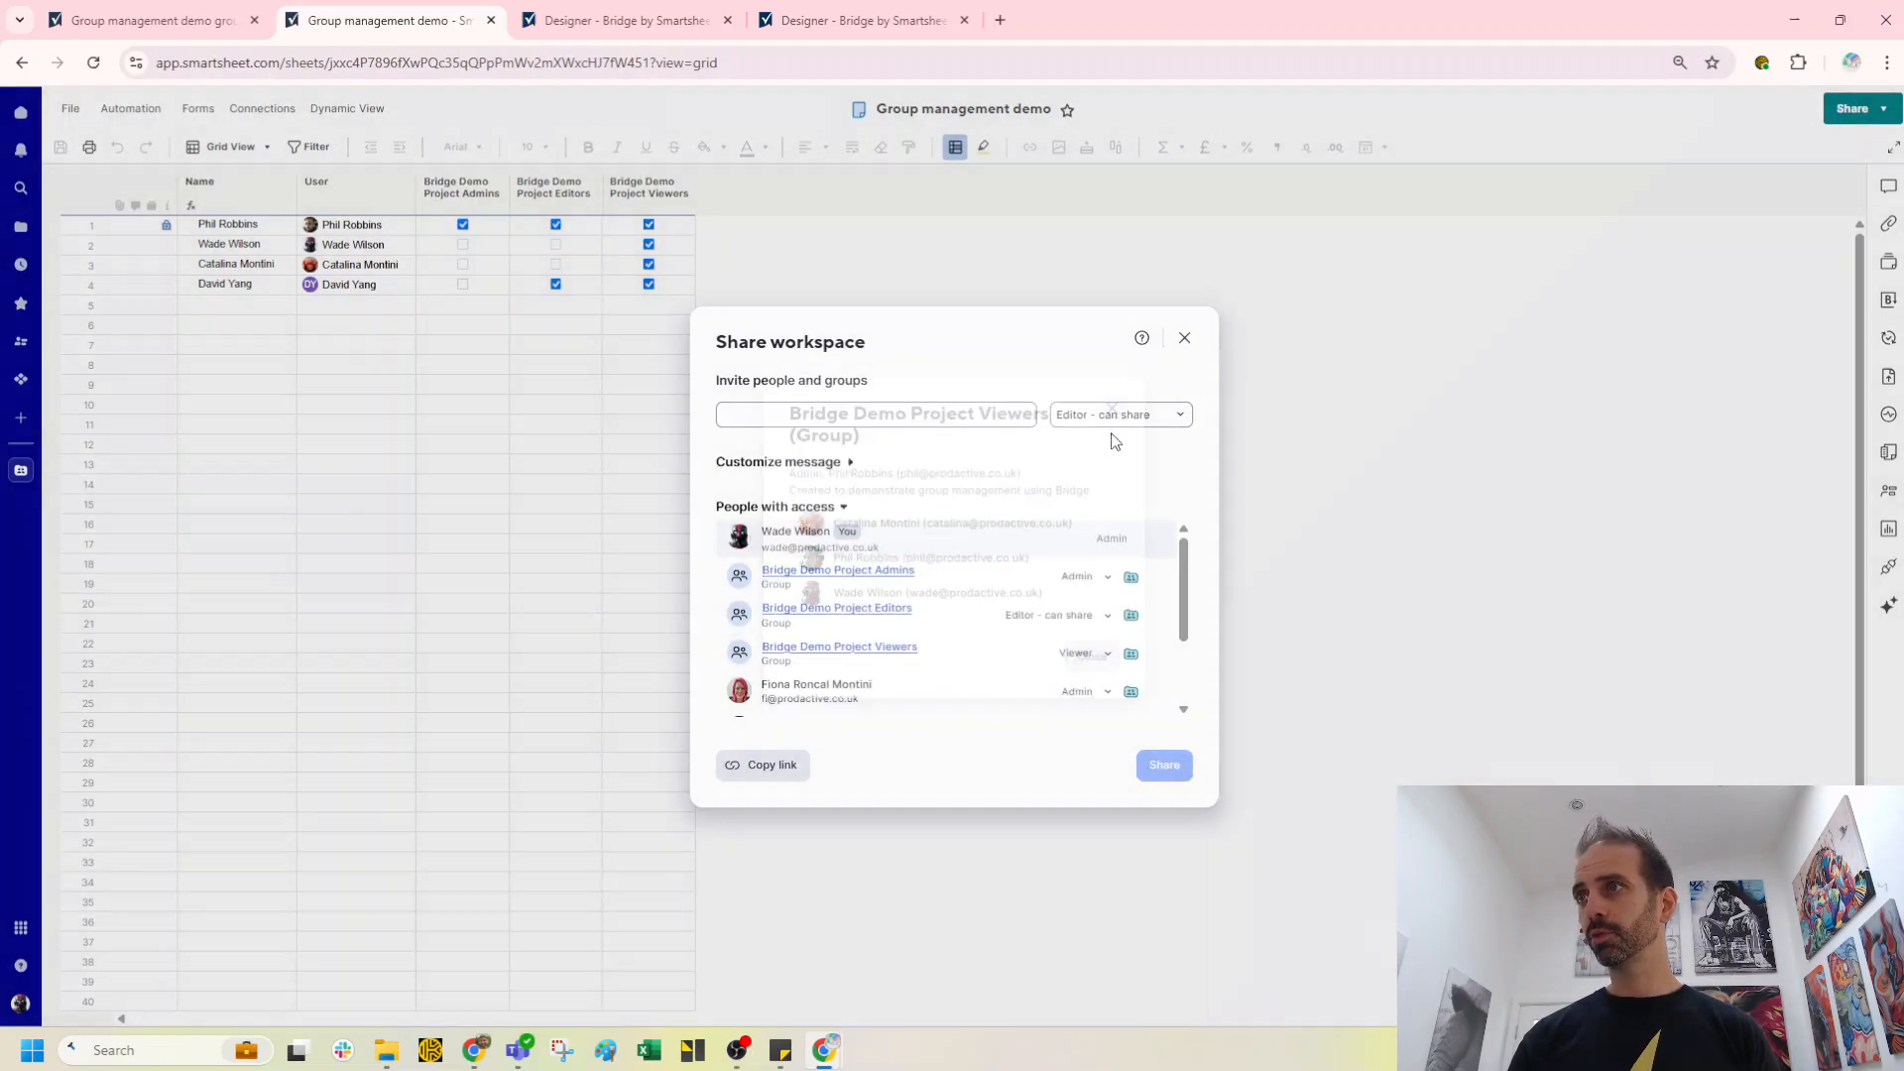
{"action": "left_click", "coordinate": [1183, 339]}
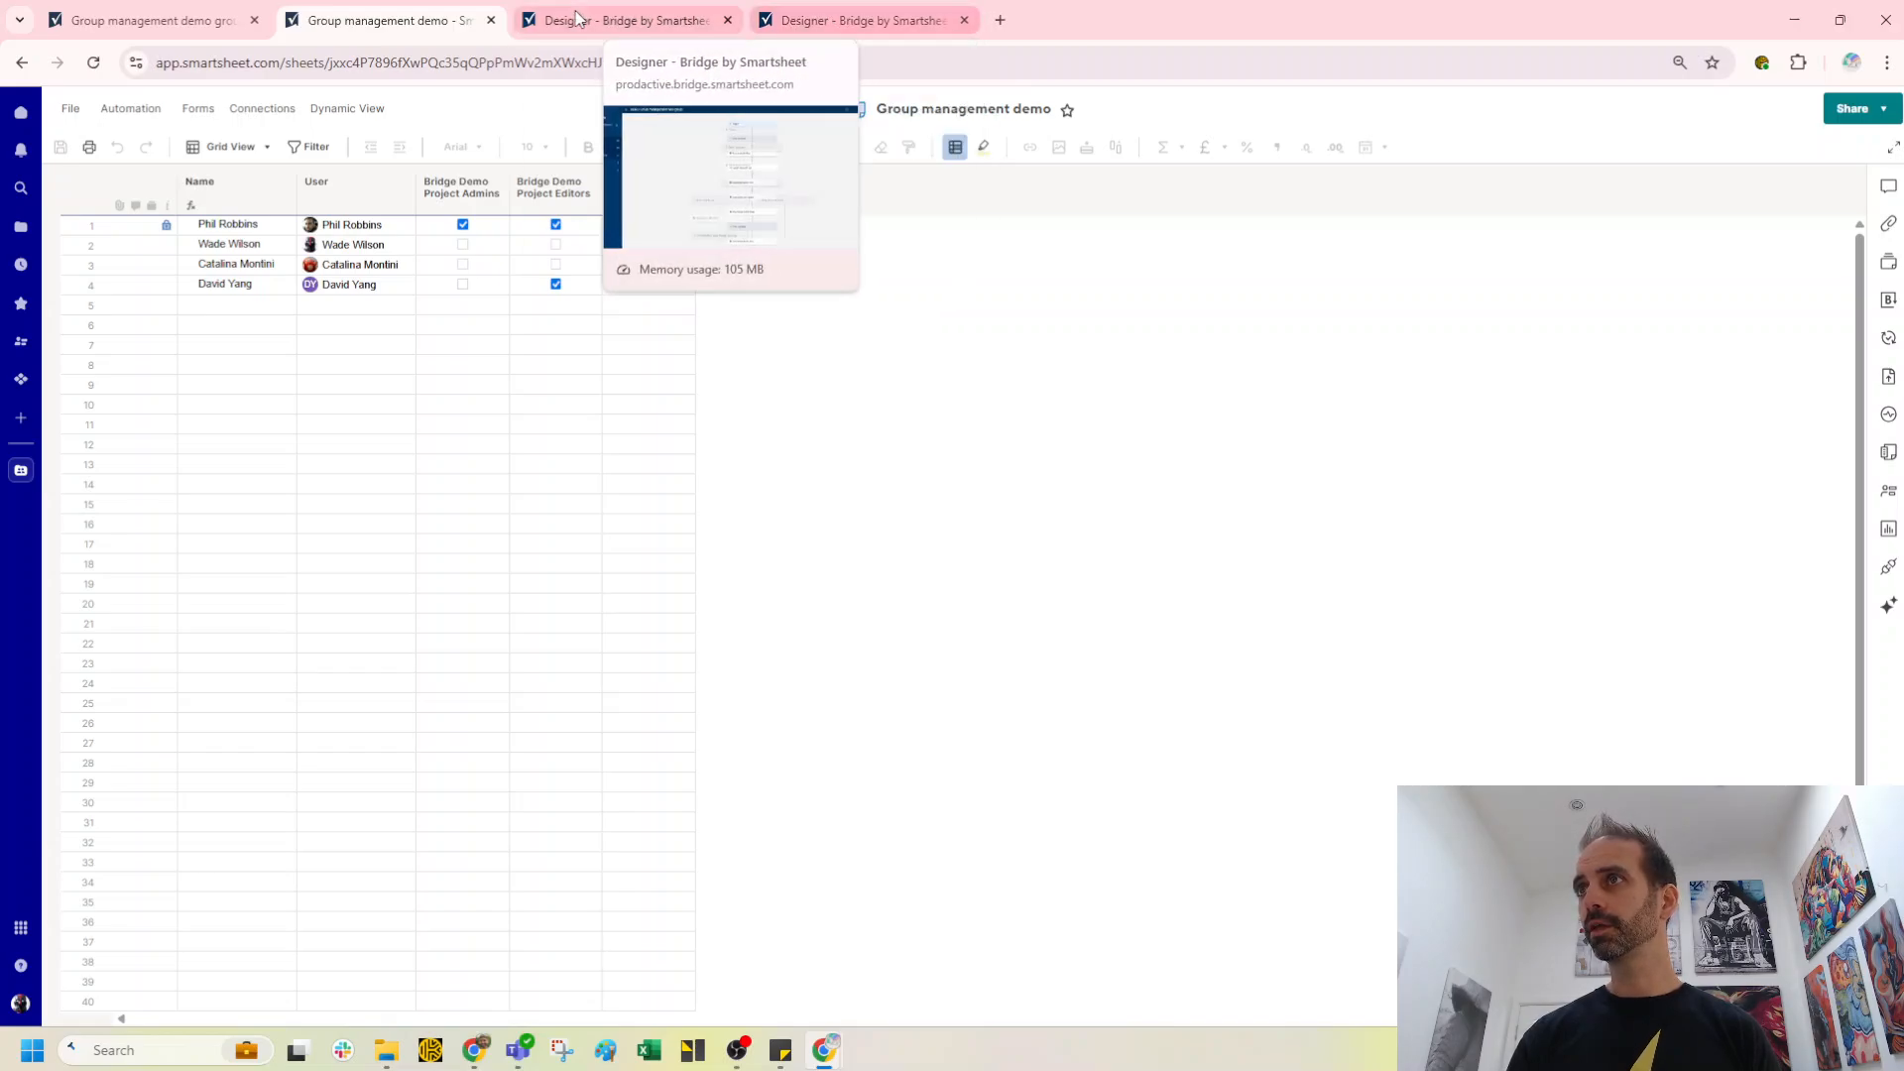
Step: Open and refresh the run log of the DEMO Group management row update workflow
{"action": "left_click", "coordinate": [615, 20]}
{"action": "left_click", "coordinate": [1890, 163]}
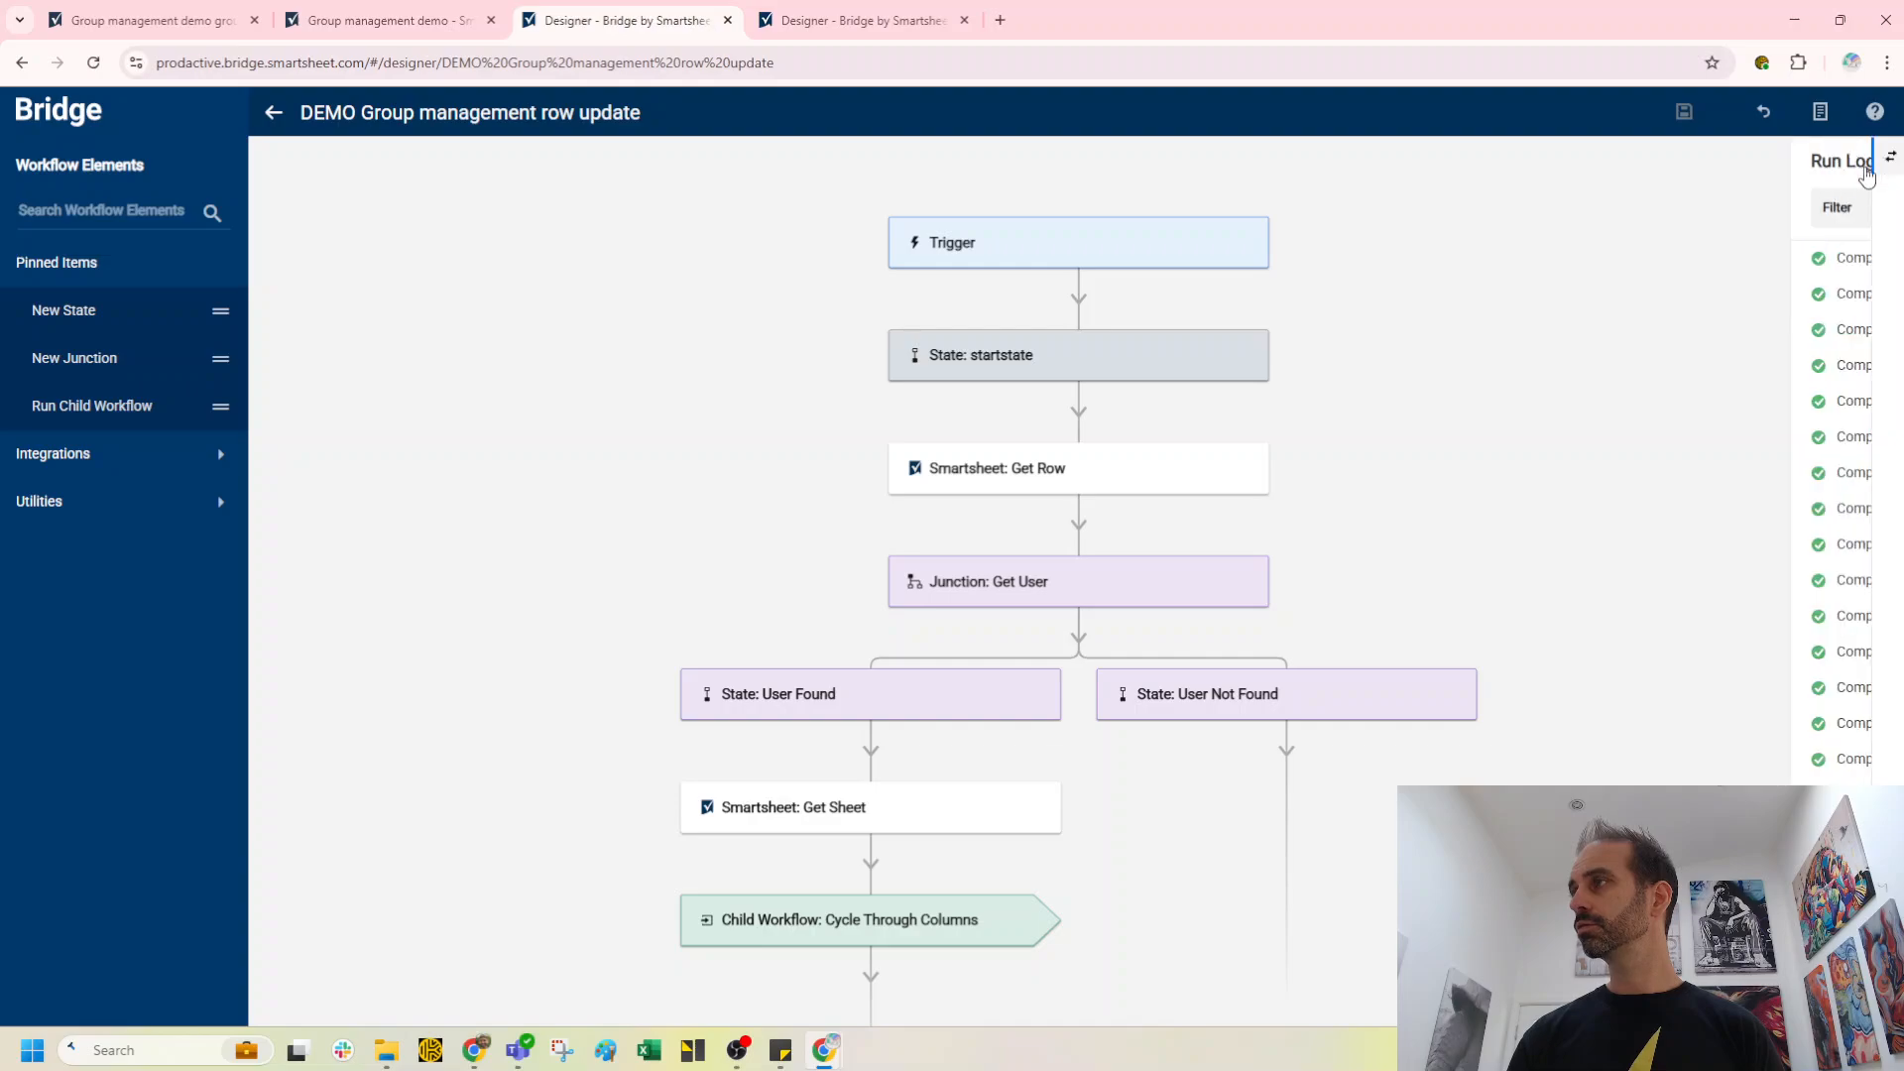
{"action": "left_click", "coordinate": [1842, 210]}
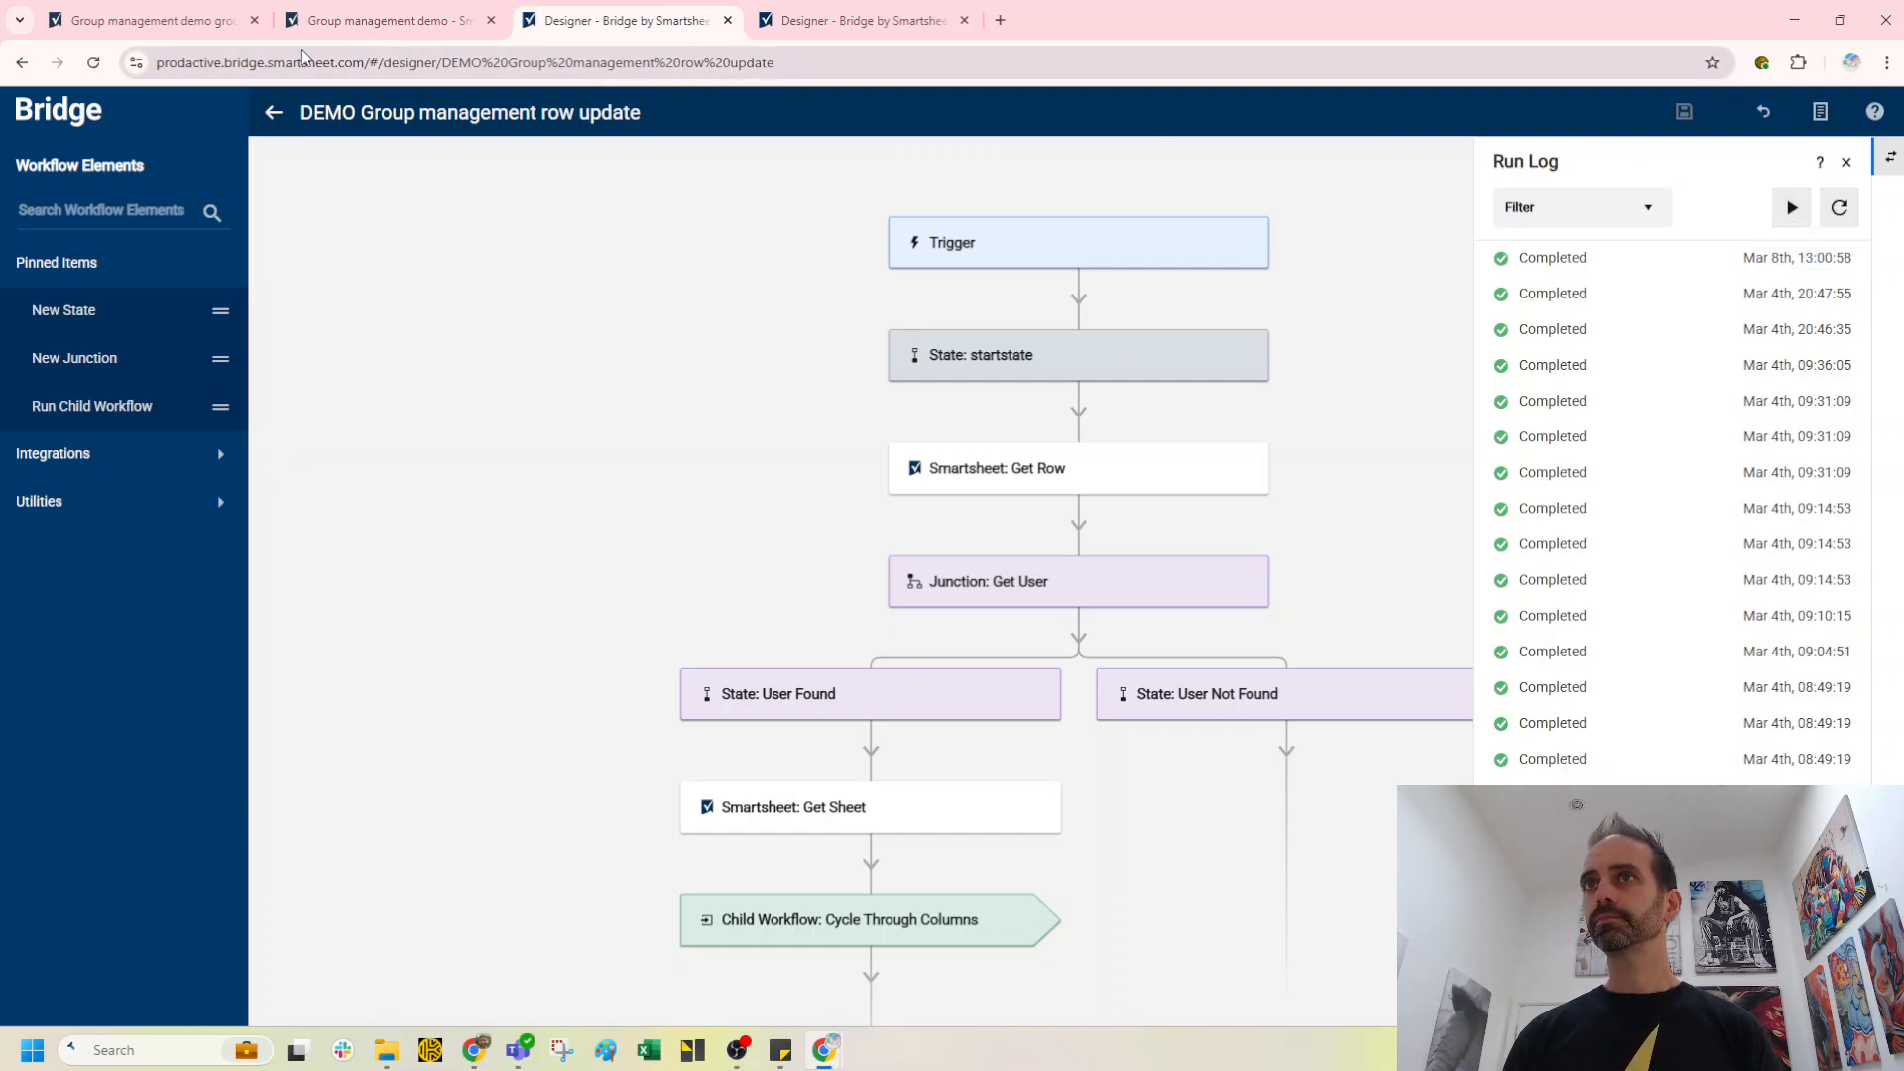
{"action": "left_click", "coordinate": [375, 22]}
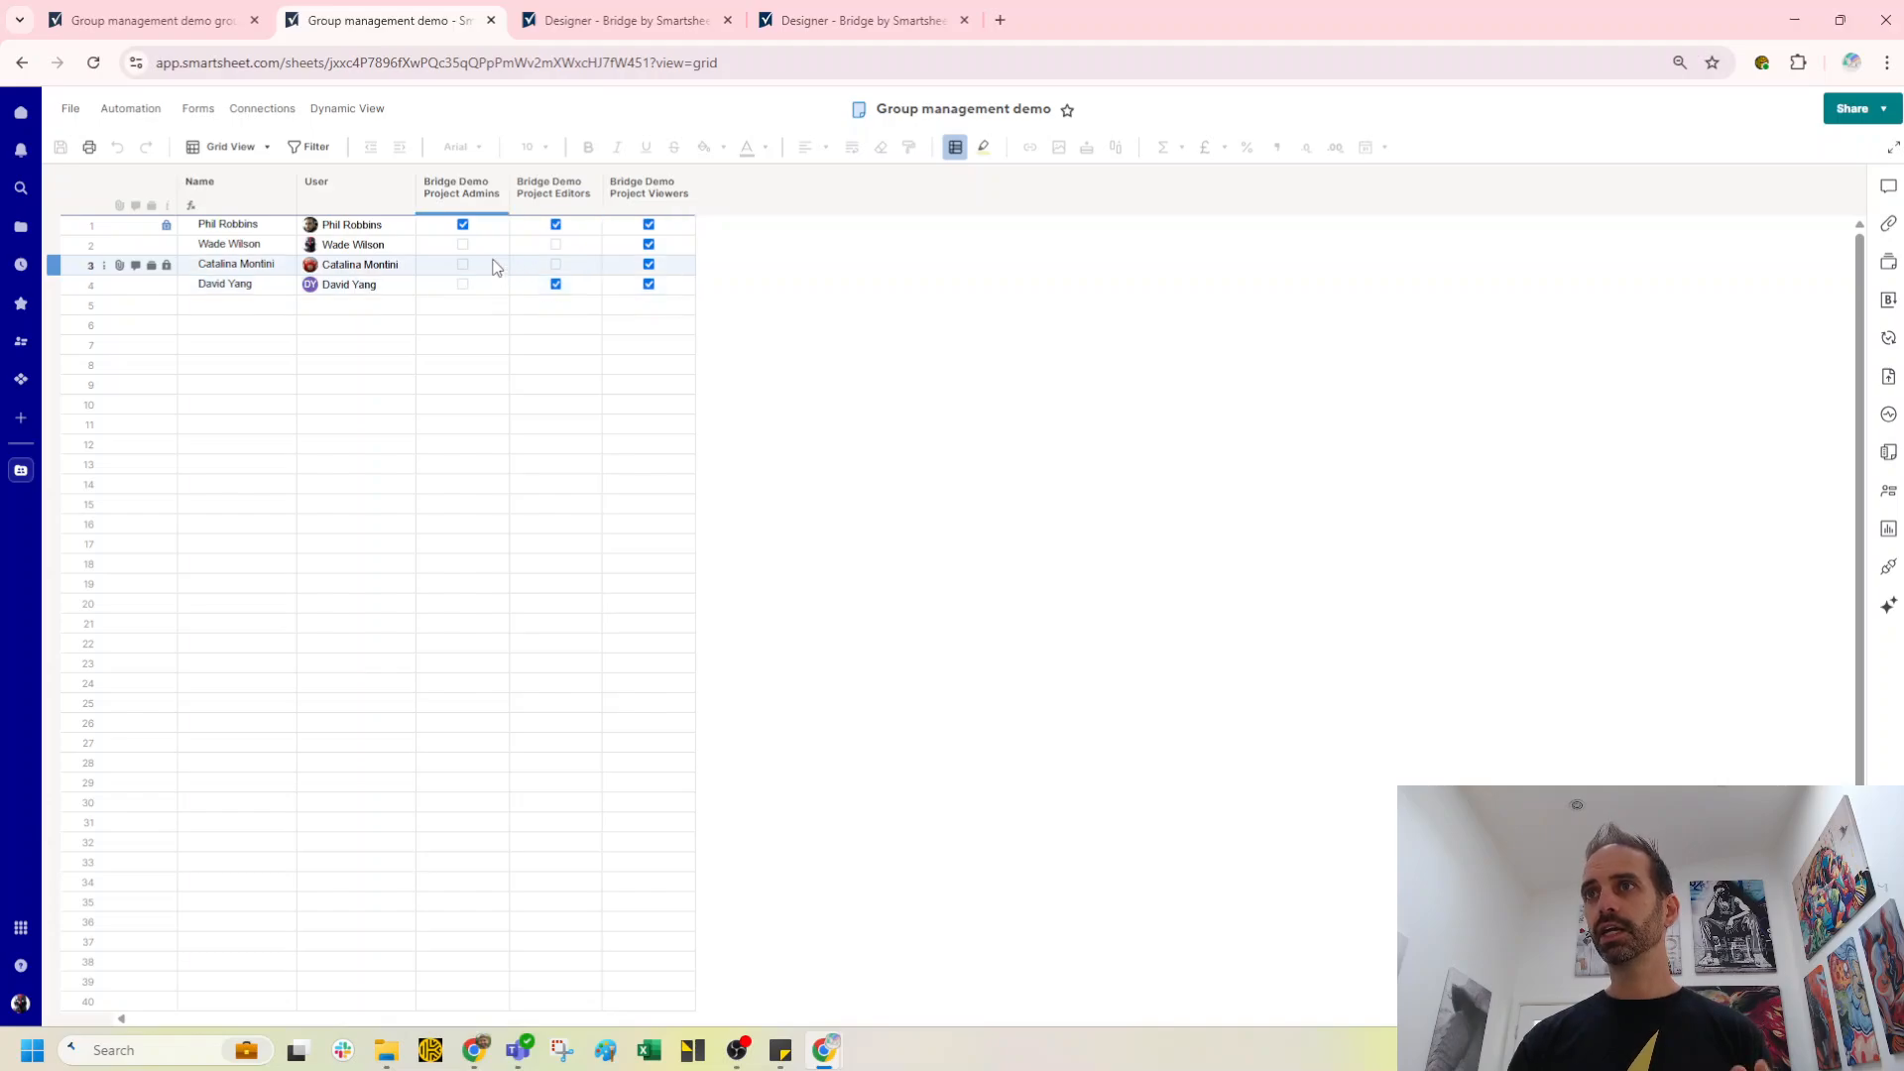
{"action": "left_click", "coordinate": [441, 189]}
{"action": "left_click", "coordinate": [535, 246]}
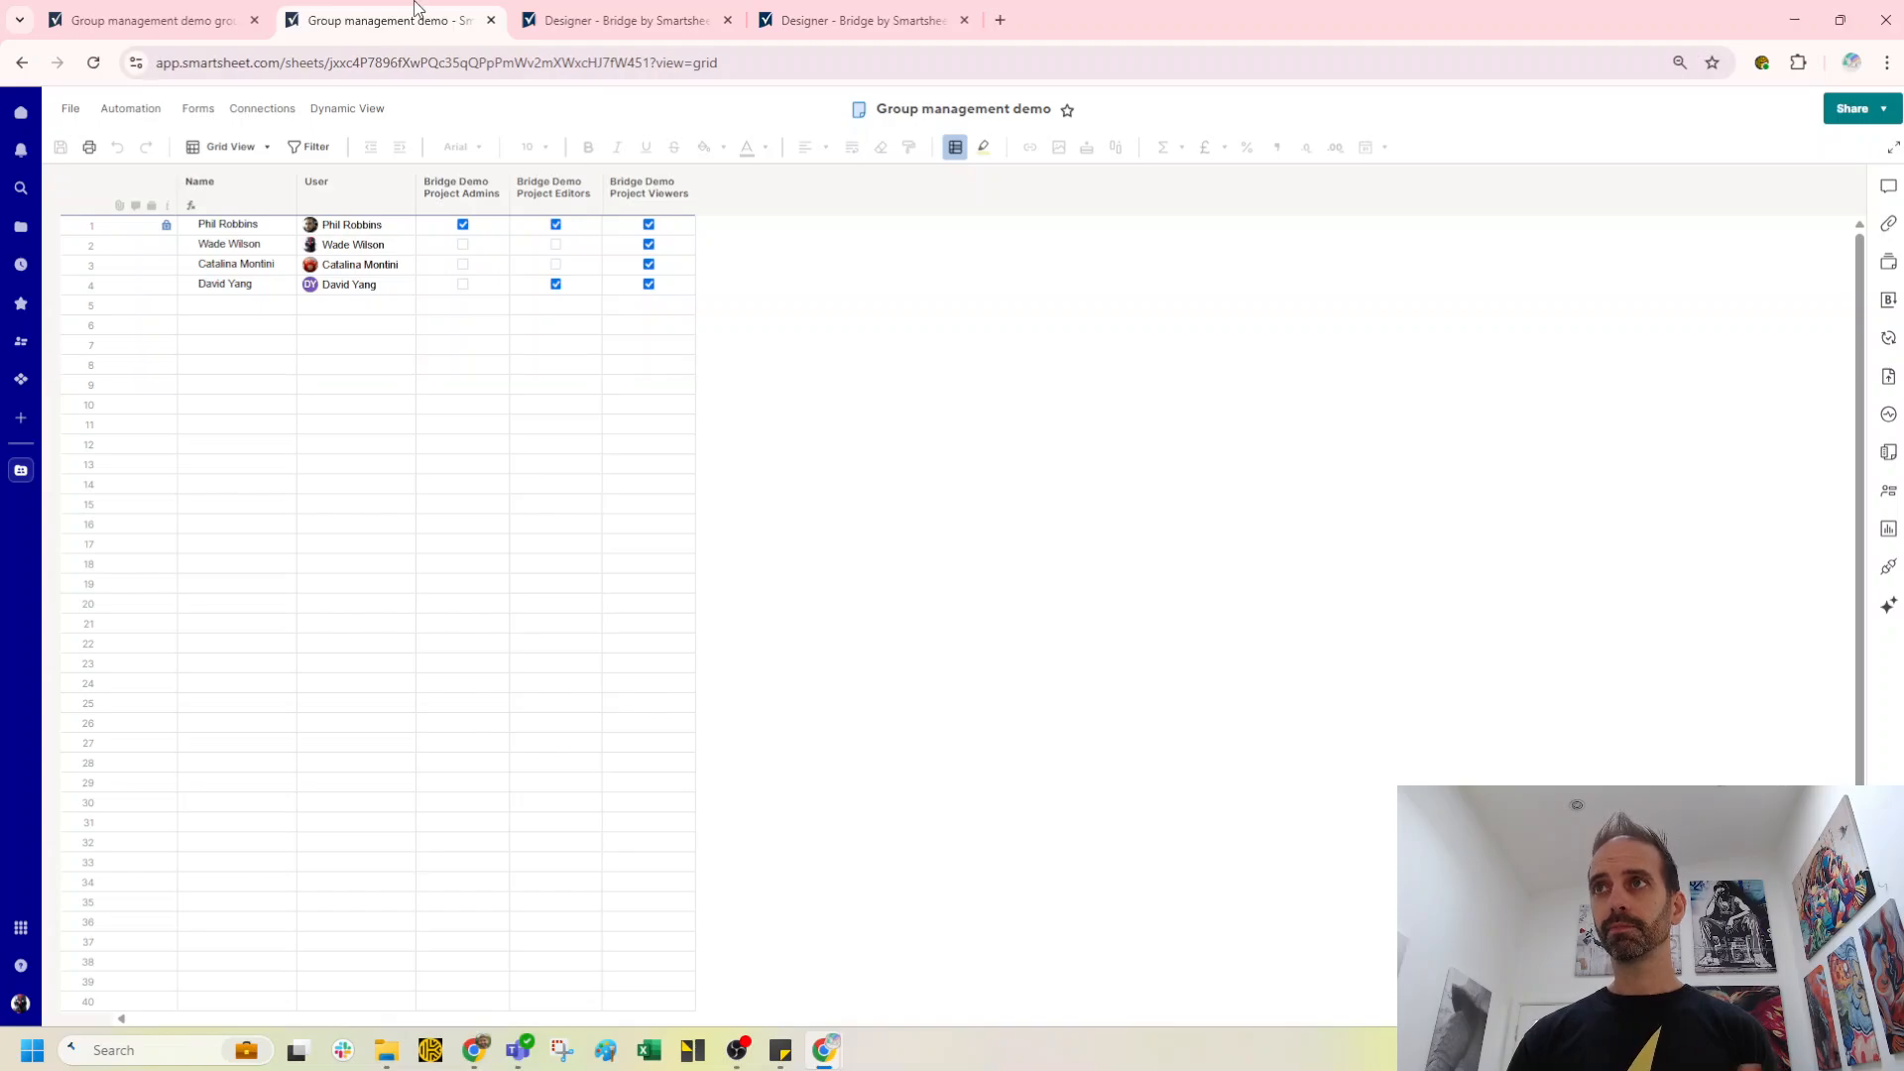
Step: Add Bridge Demo Project Commenters as a new group in row 4 of the group IDs sheet and save
{"action": "left_click", "coordinate": [180, 22]}
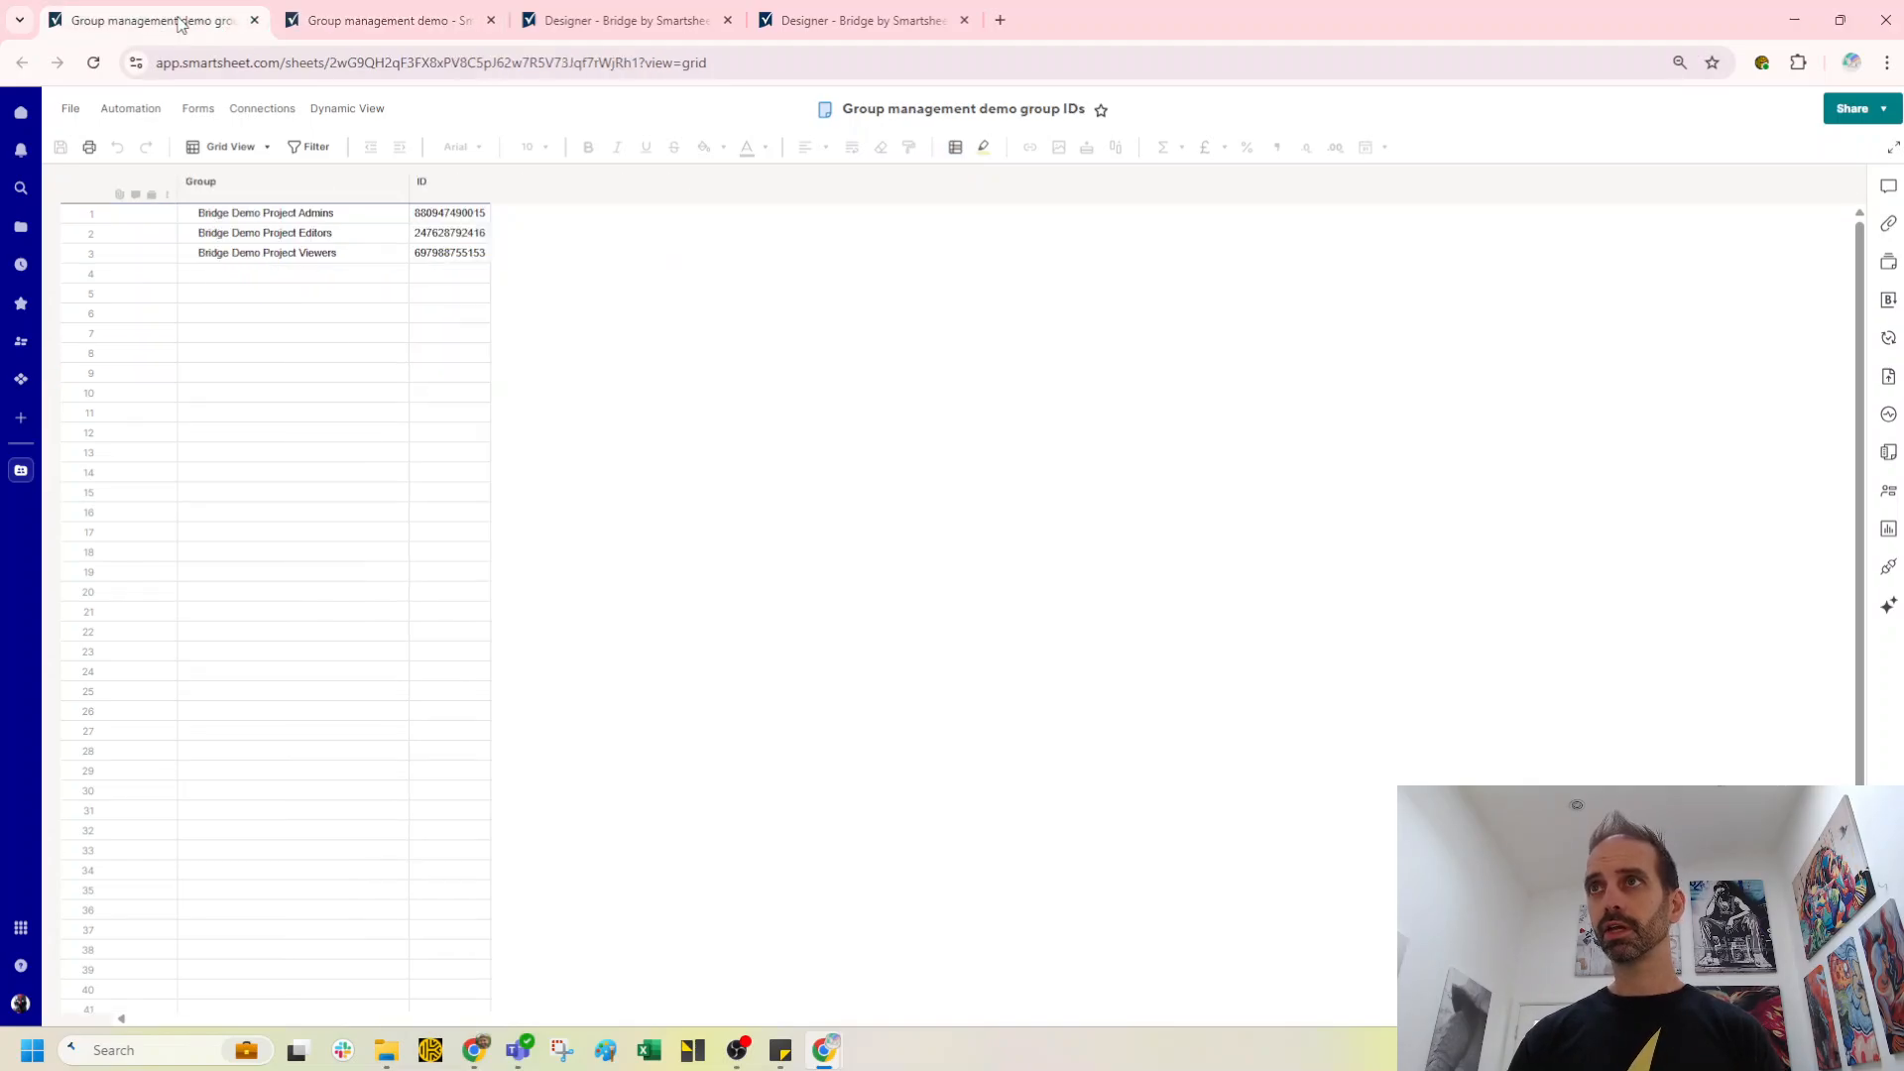
{"action": "left_click", "coordinate": [271, 275]}
{"action": "type", "text": "Bridge Demo Project Commenters"}
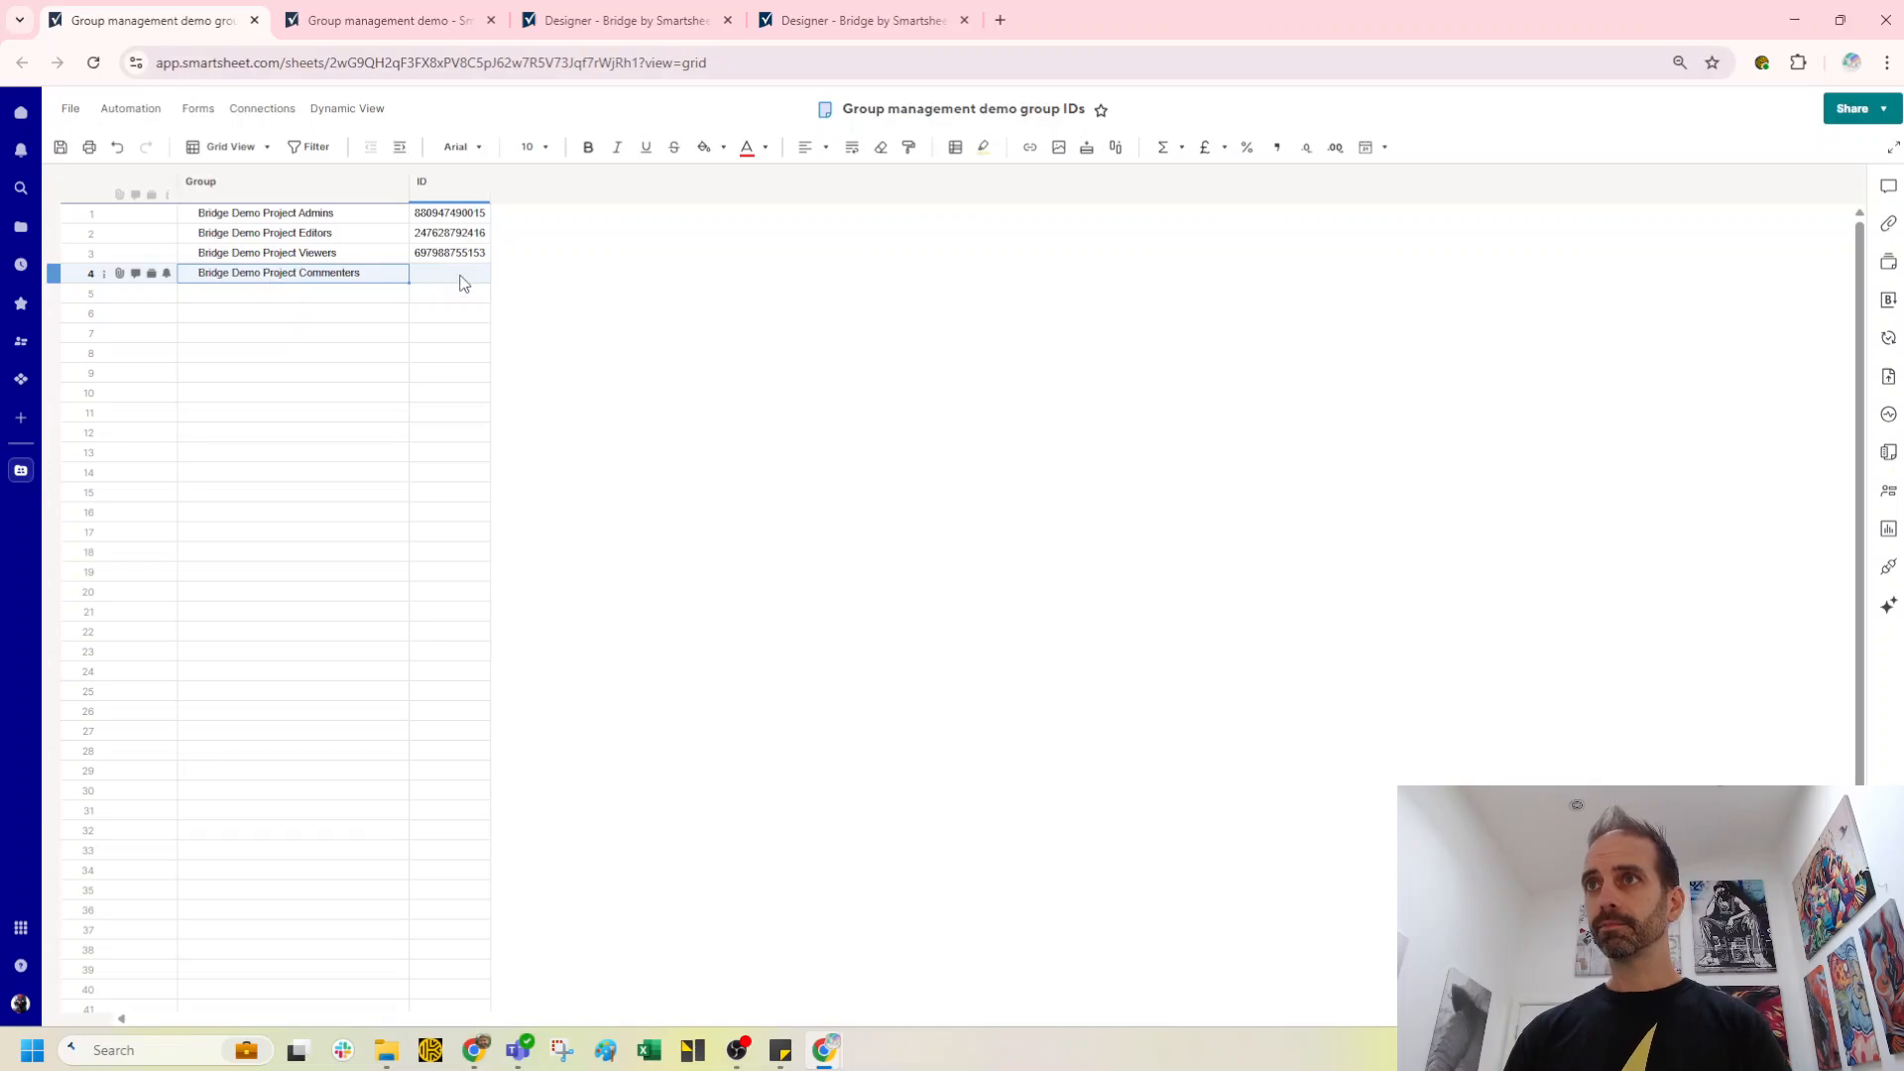
{"action": "left_click", "coordinate": [61, 146]}
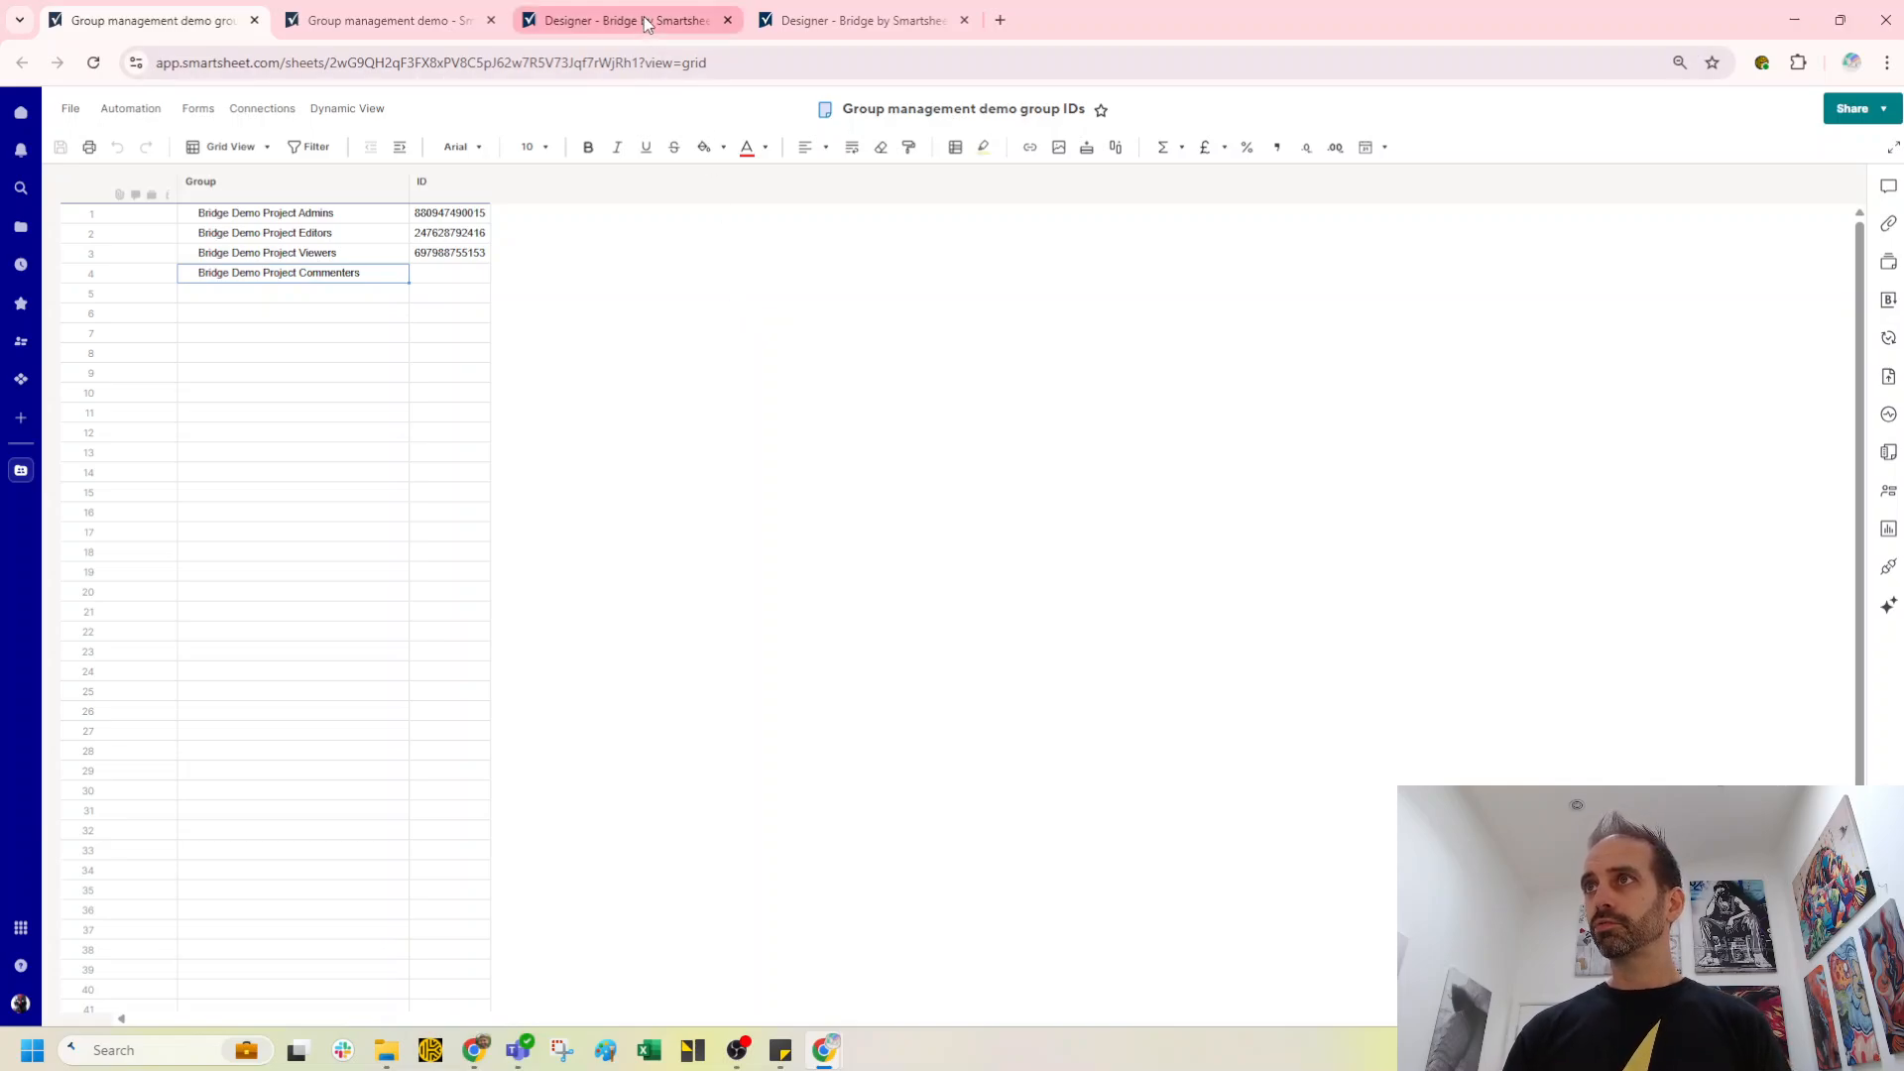
Step: Open and refresh the run log of the DEMO Group management new group workflow
{"action": "left_click", "coordinate": [813, 12]}
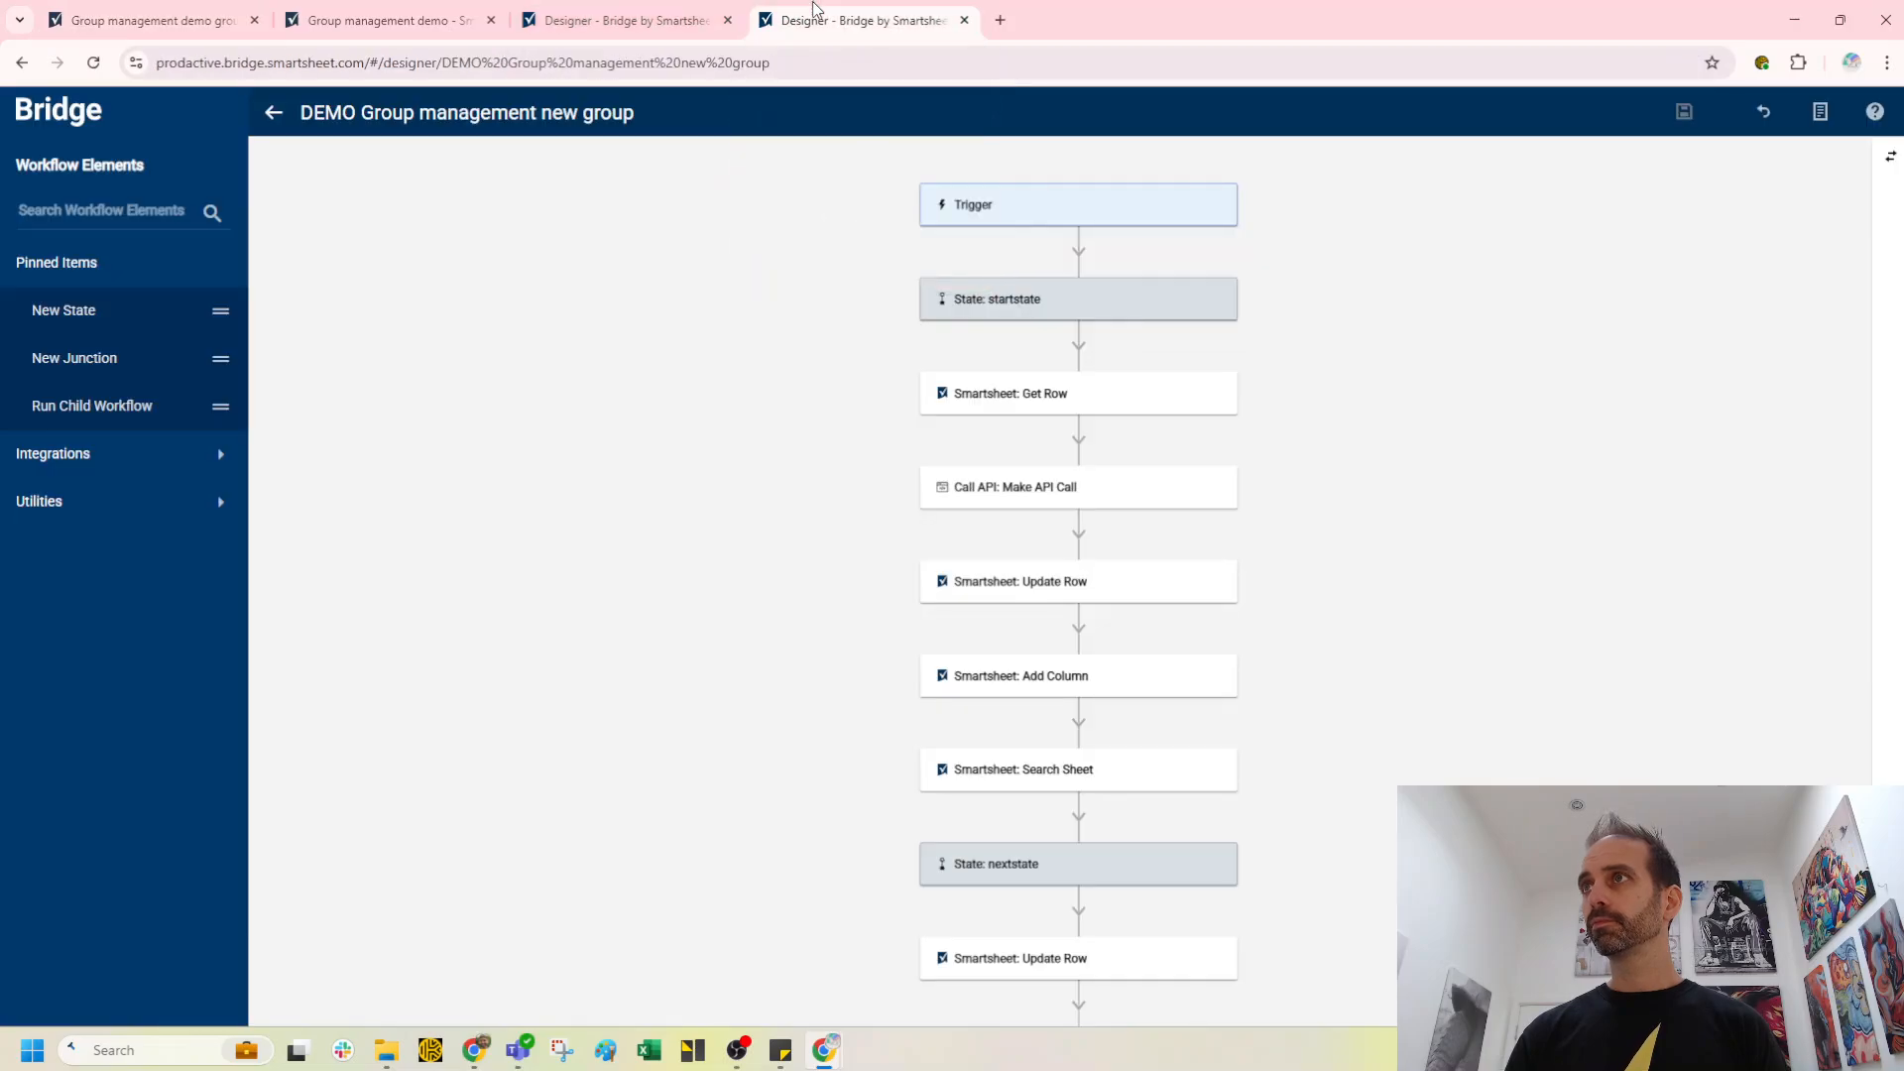
{"action": "left_click", "coordinate": [1890, 156]}
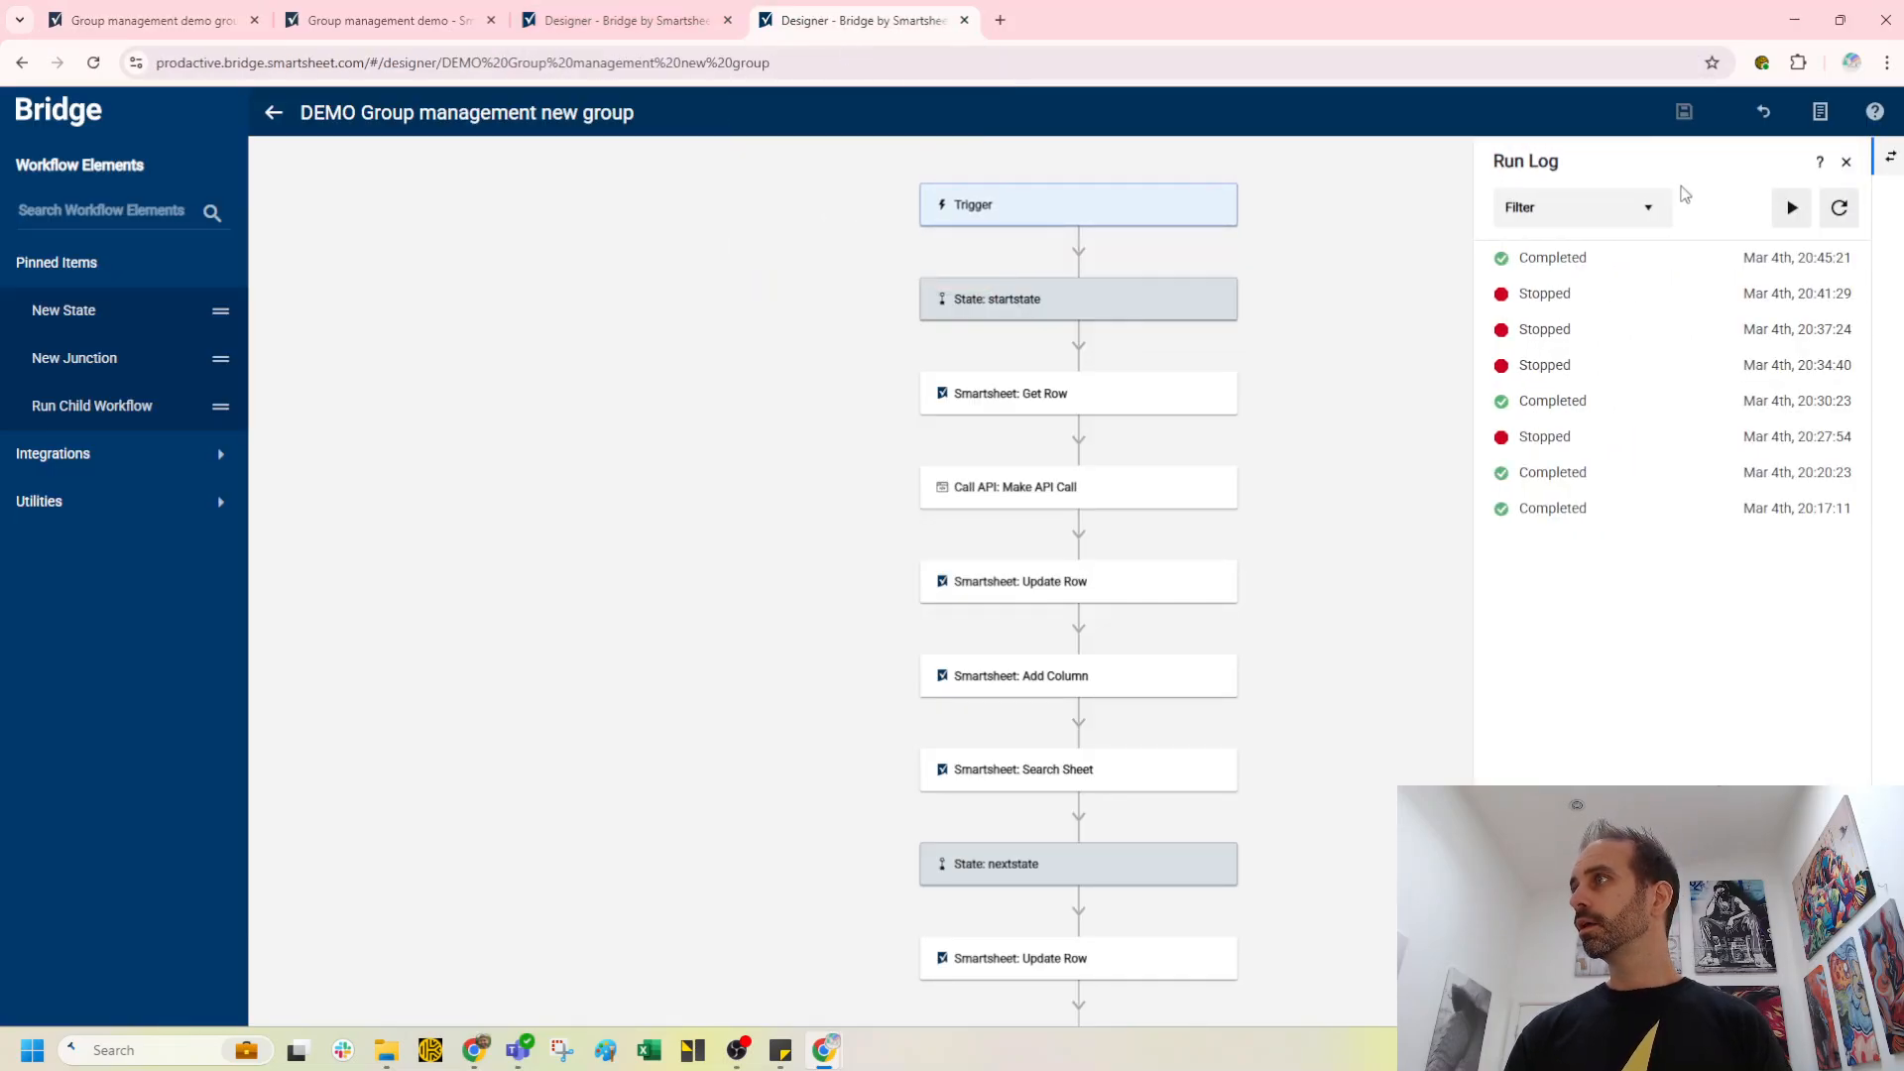
{"action": "left_click", "coordinate": [1841, 210]}
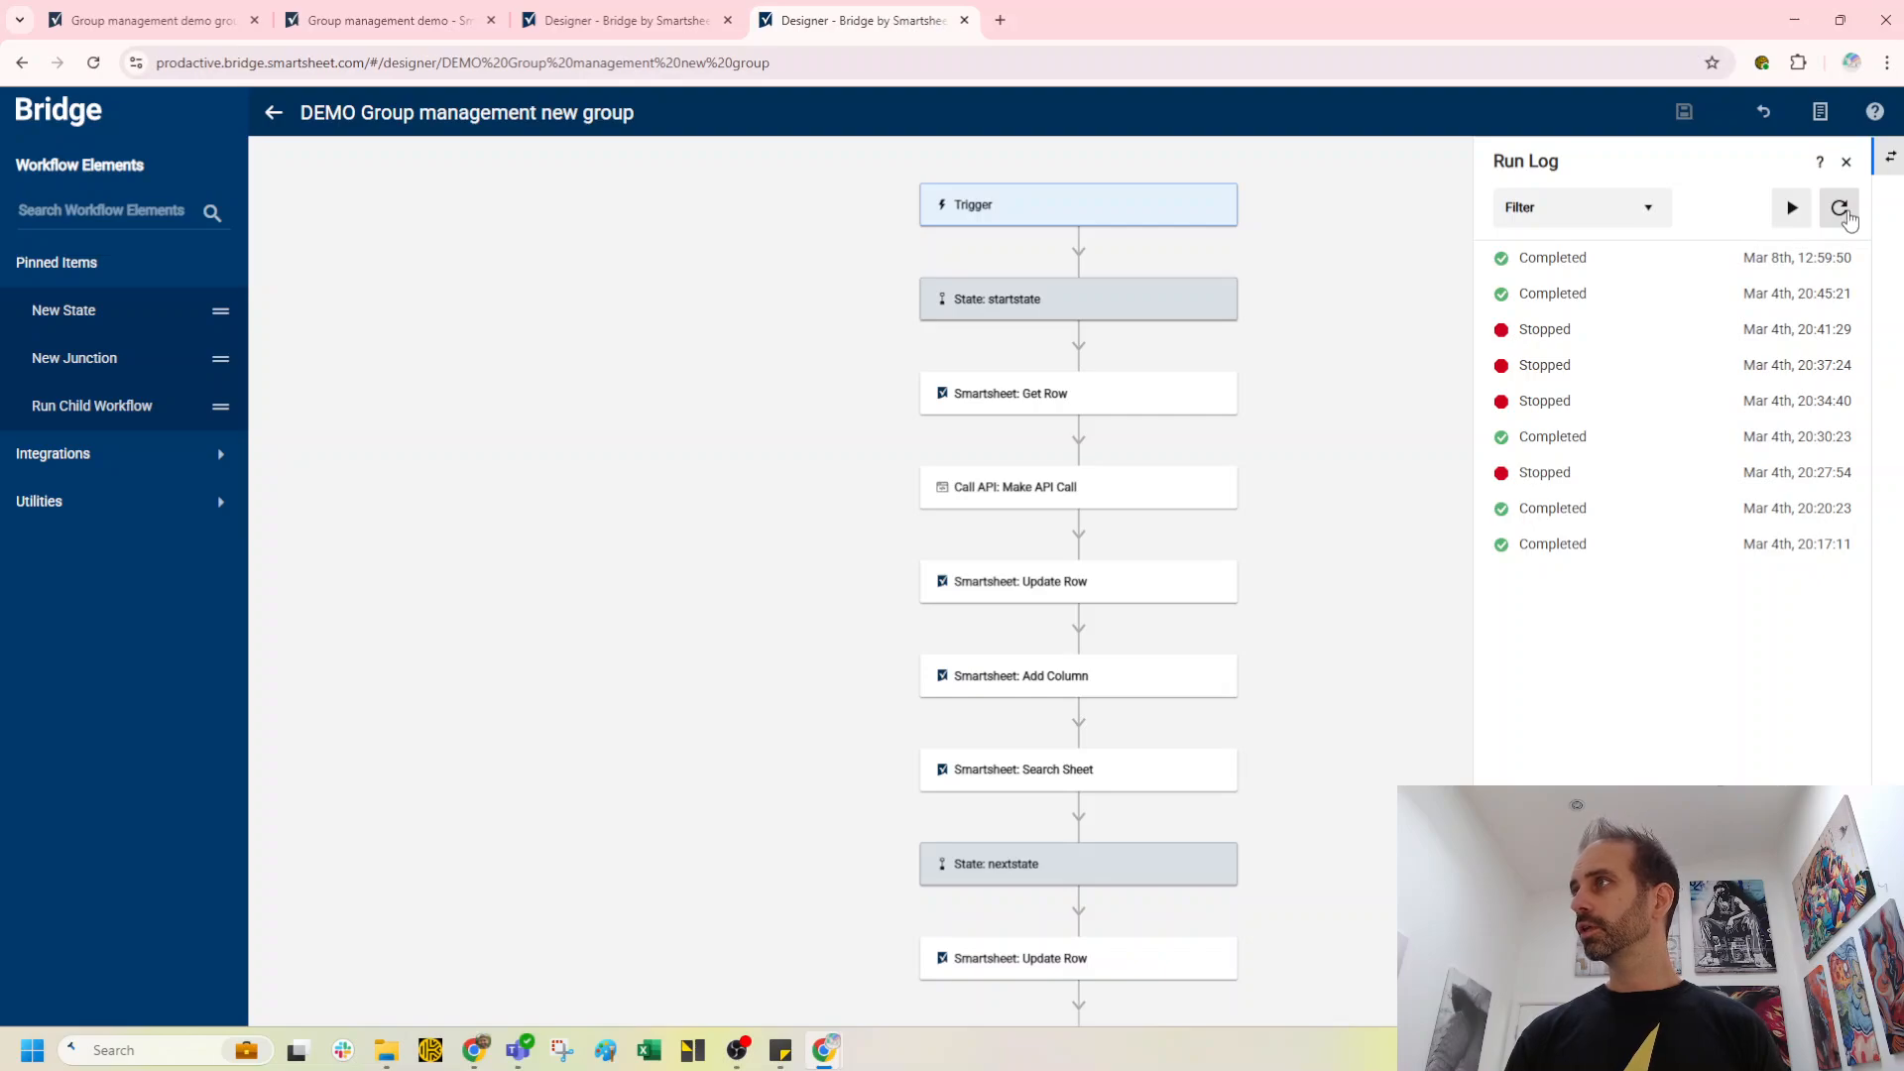
{"action": "left_click", "coordinate": [1839, 218]}
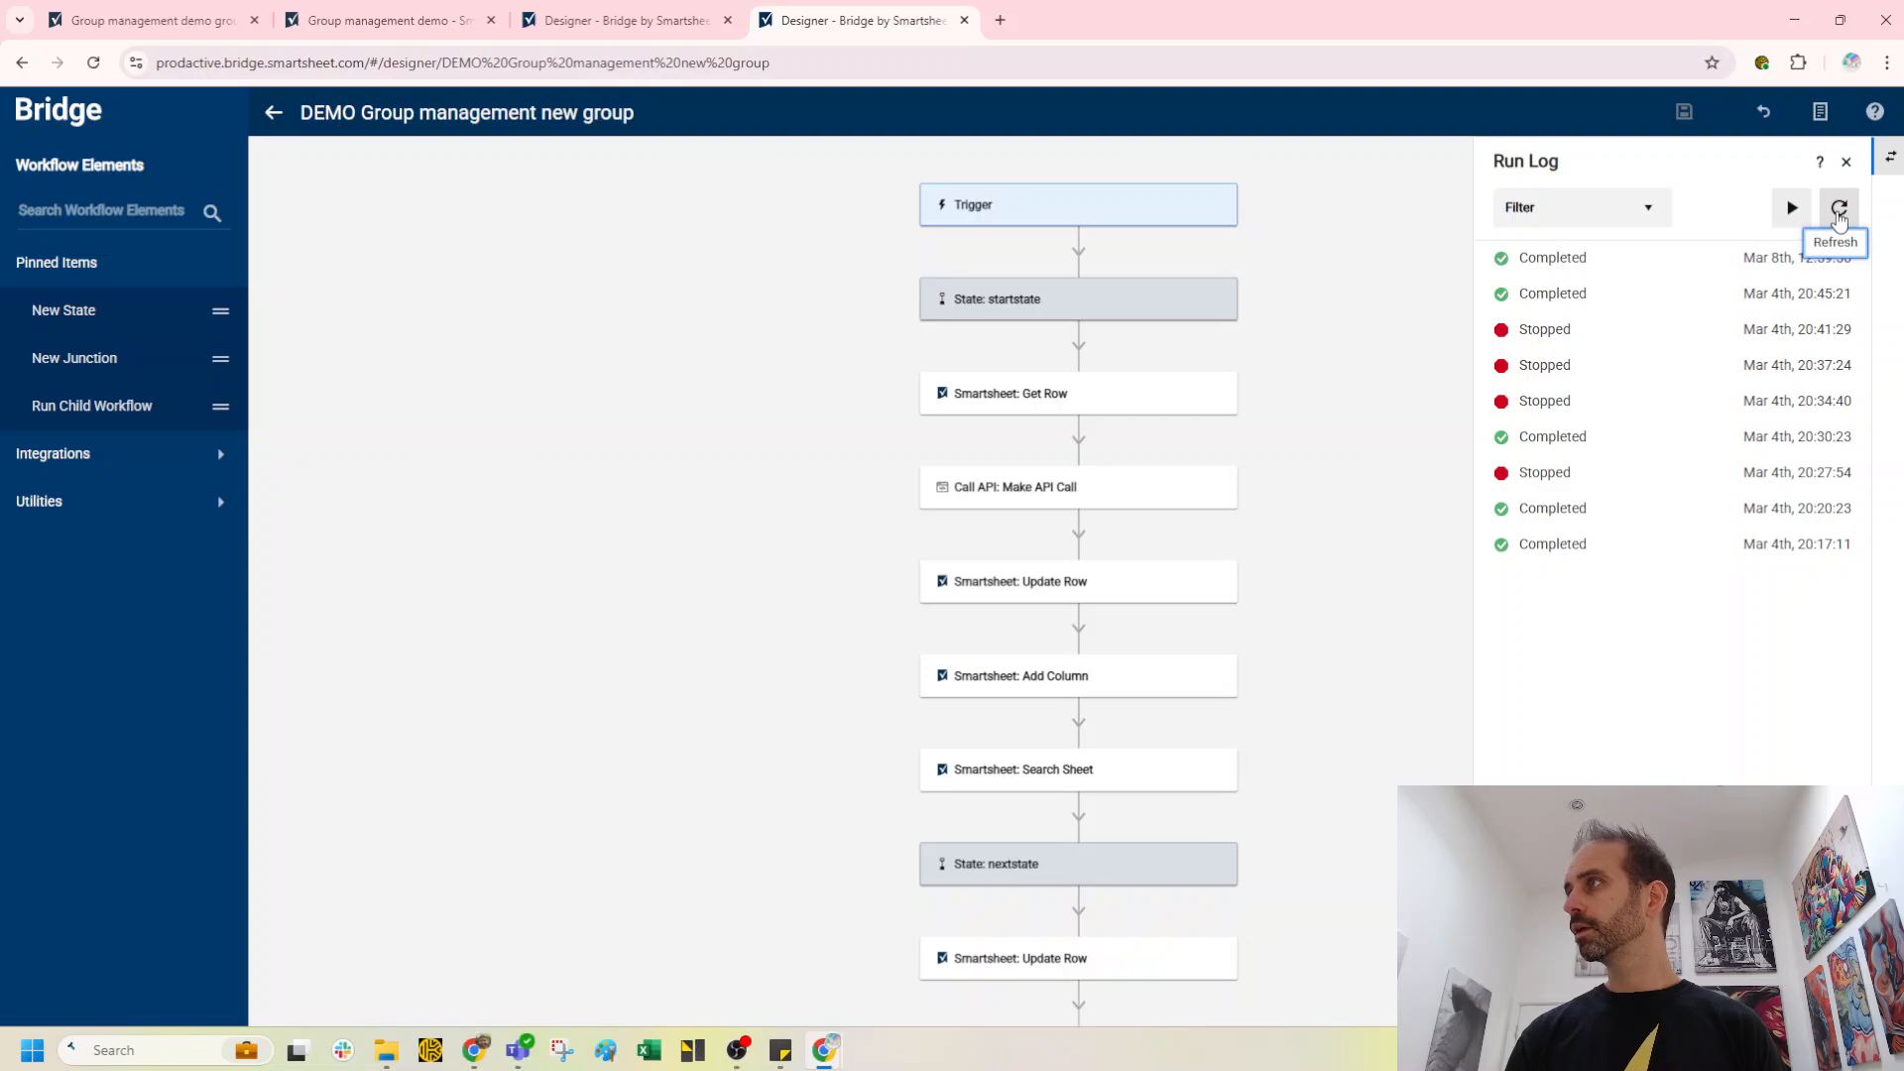
{"action": "left_click", "coordinate": [1839, 213]}
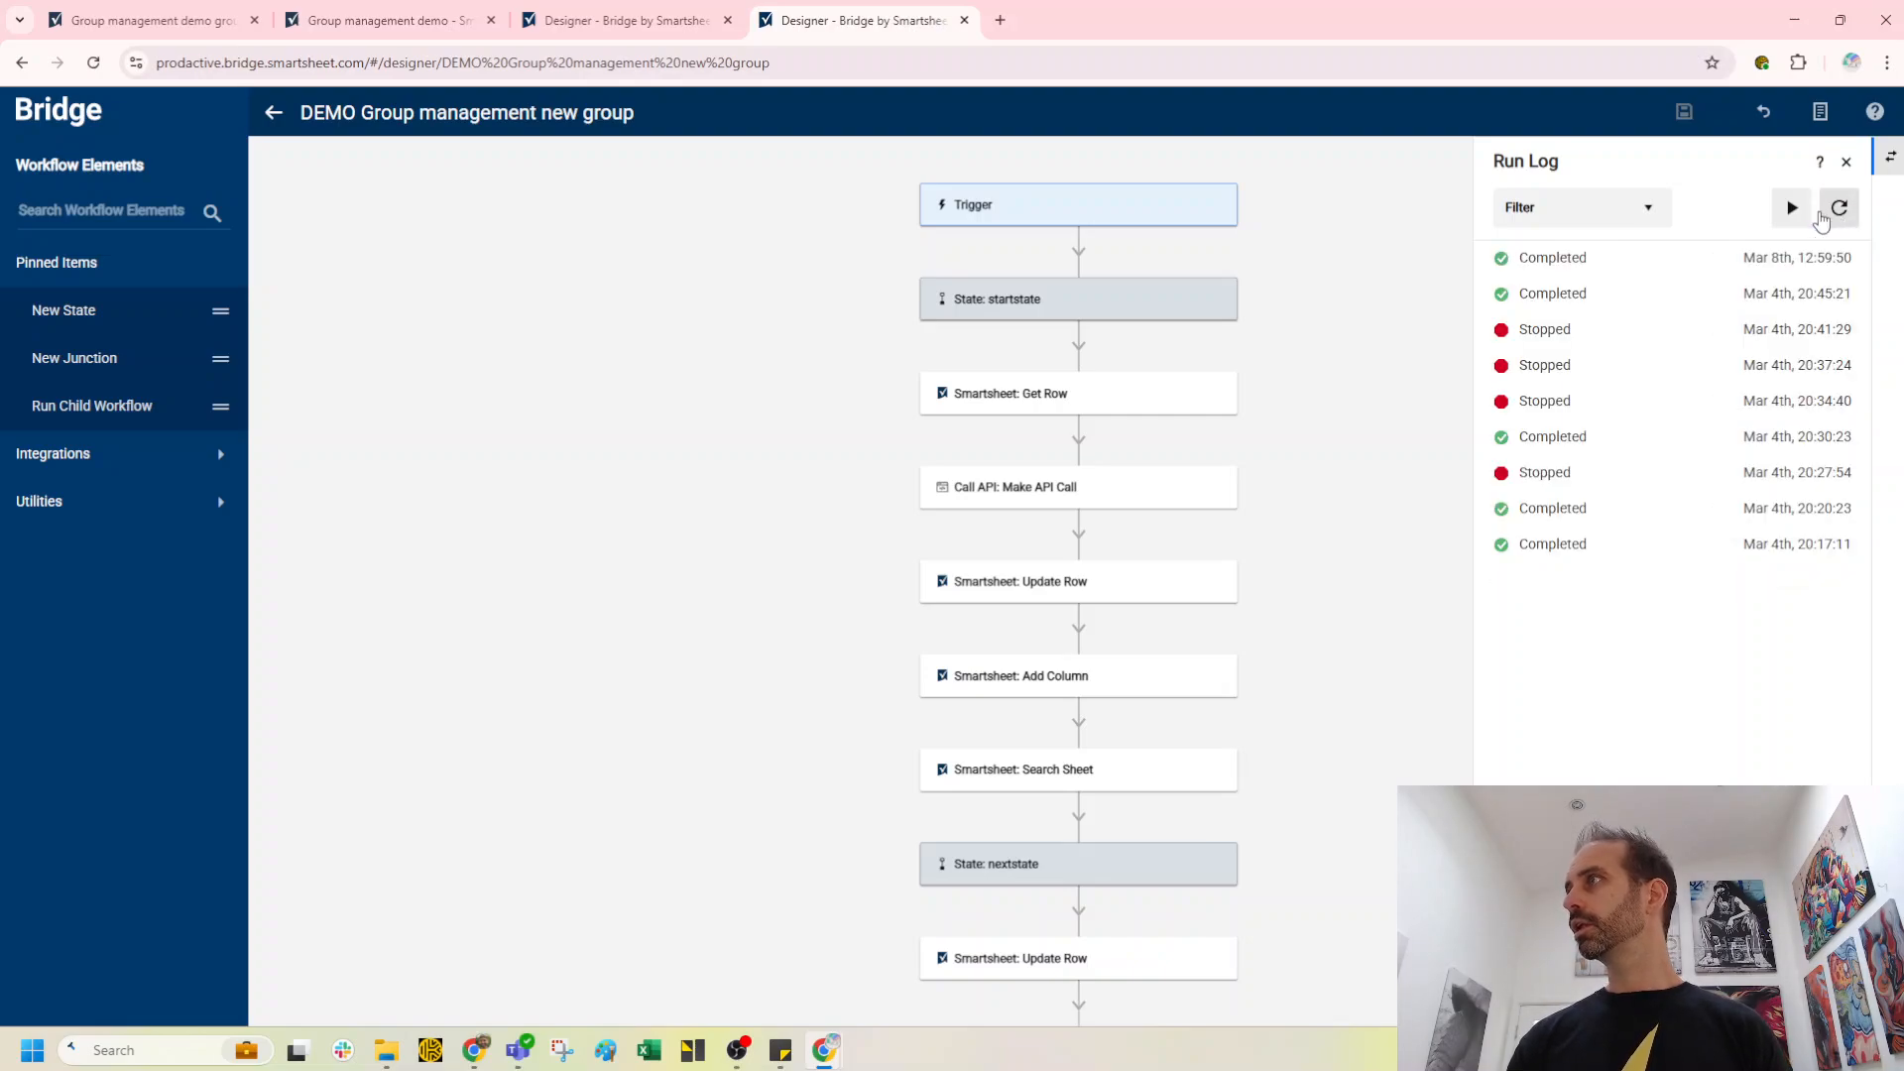
Step: Refresh the run logs of the row update and new group workflows again
{"action": "left_click", "coordinate": [635, 10]}
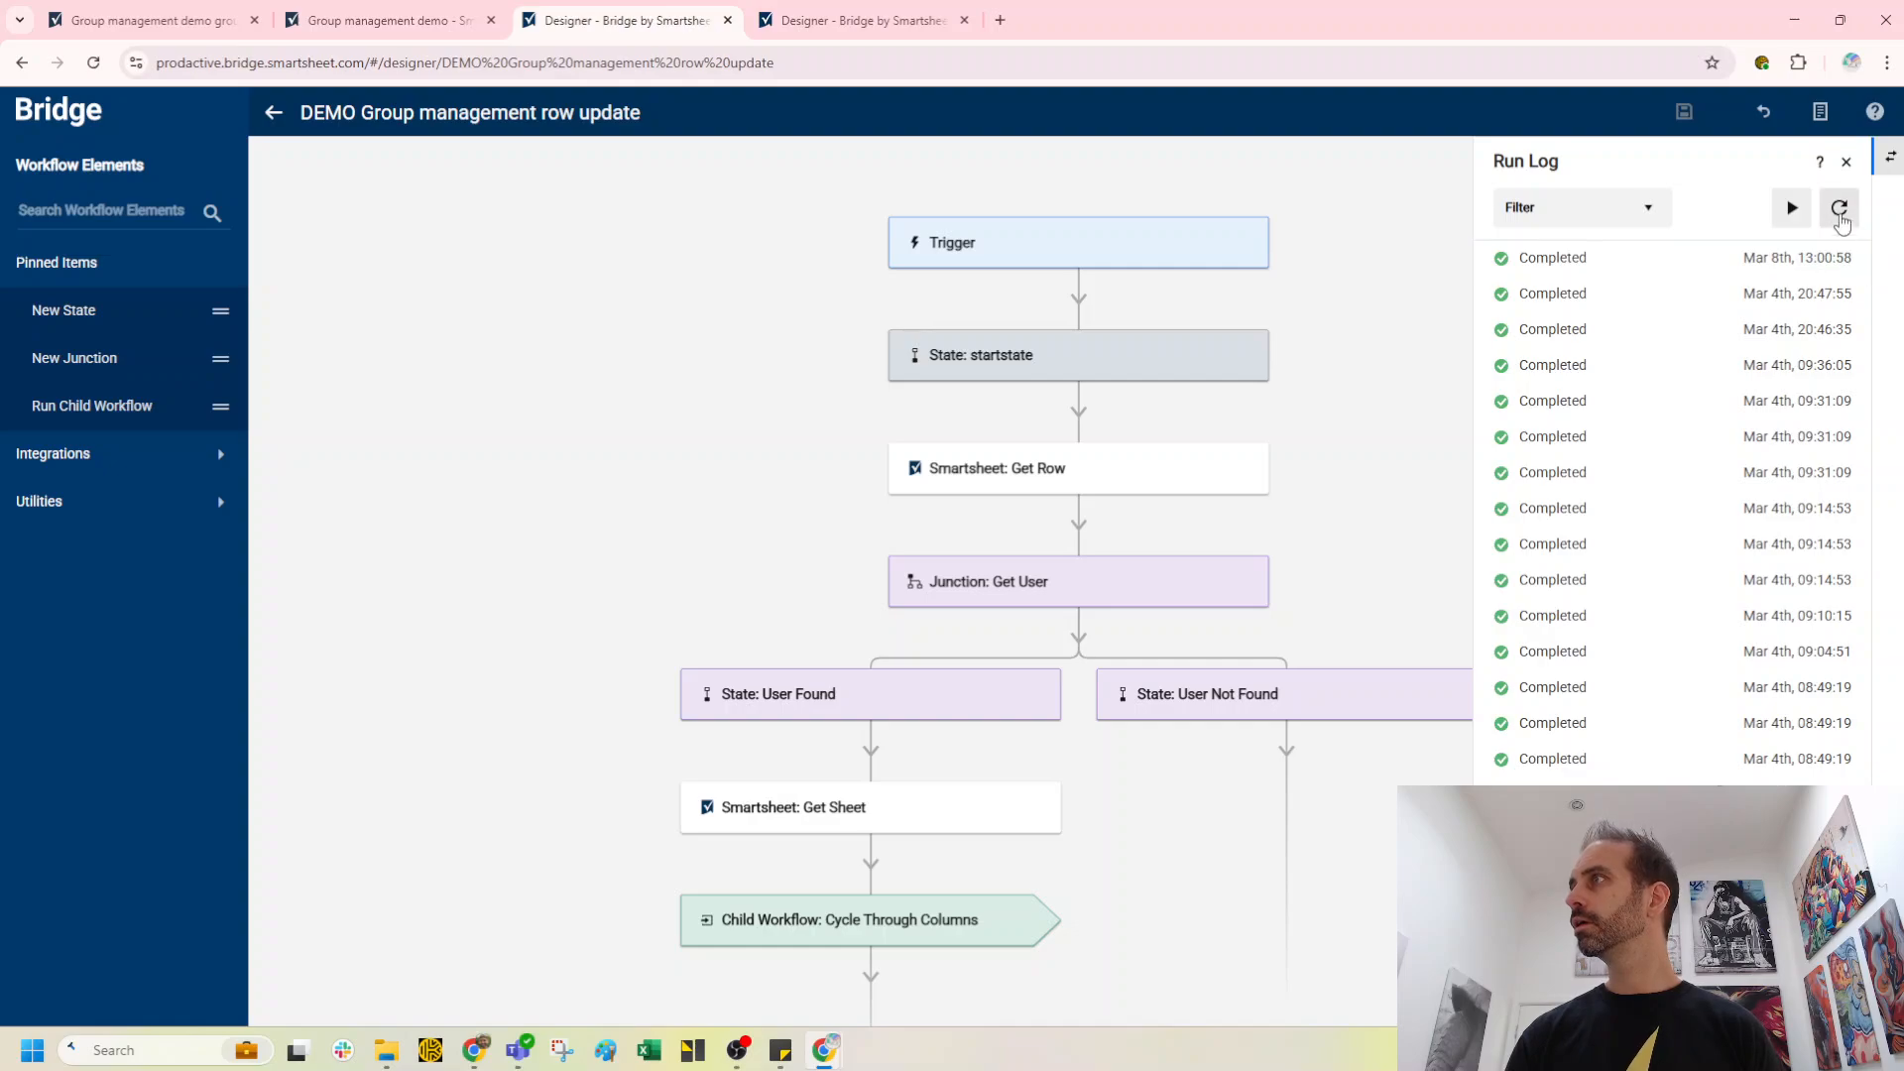
{"action": "left_click", "coordinate": [1839, 207]}
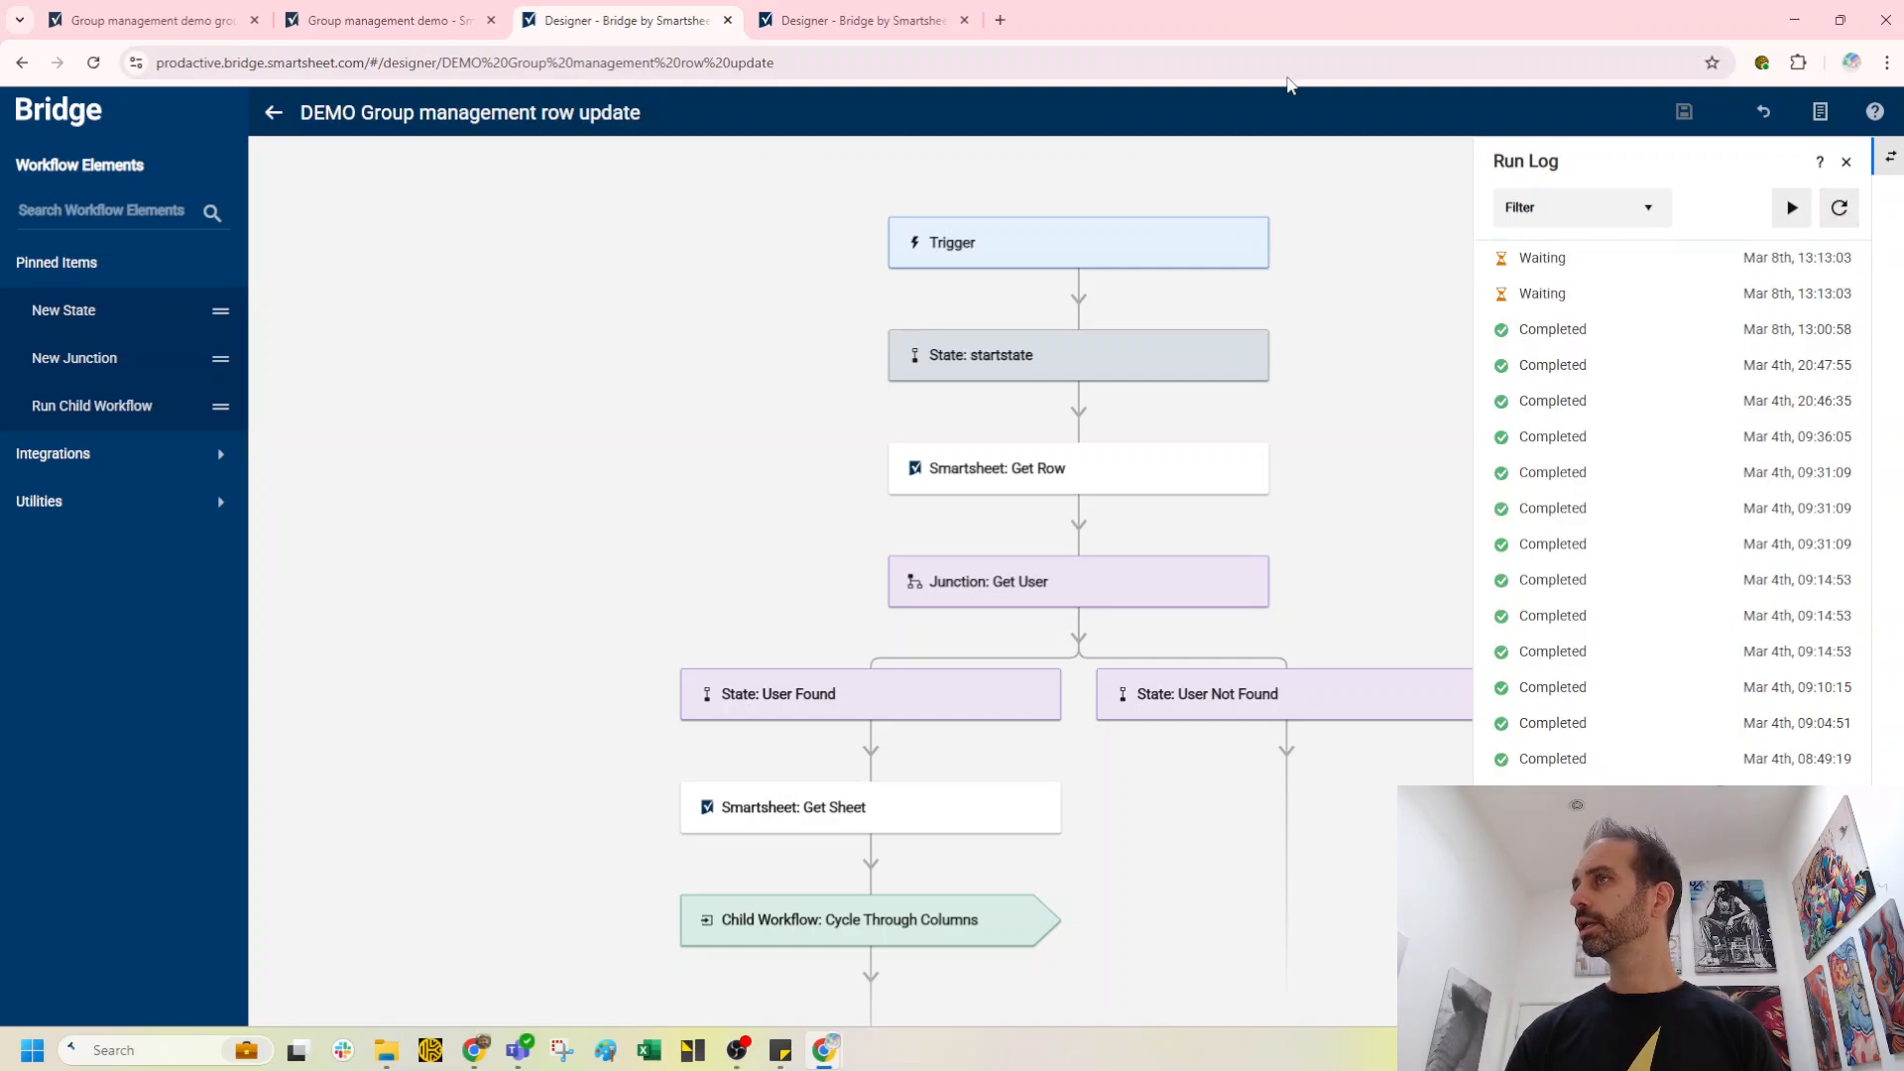
{"action": "left_click", "coordinate": [848, 20]}
{"action": "left_click", "coordinate": [1840, 208]}
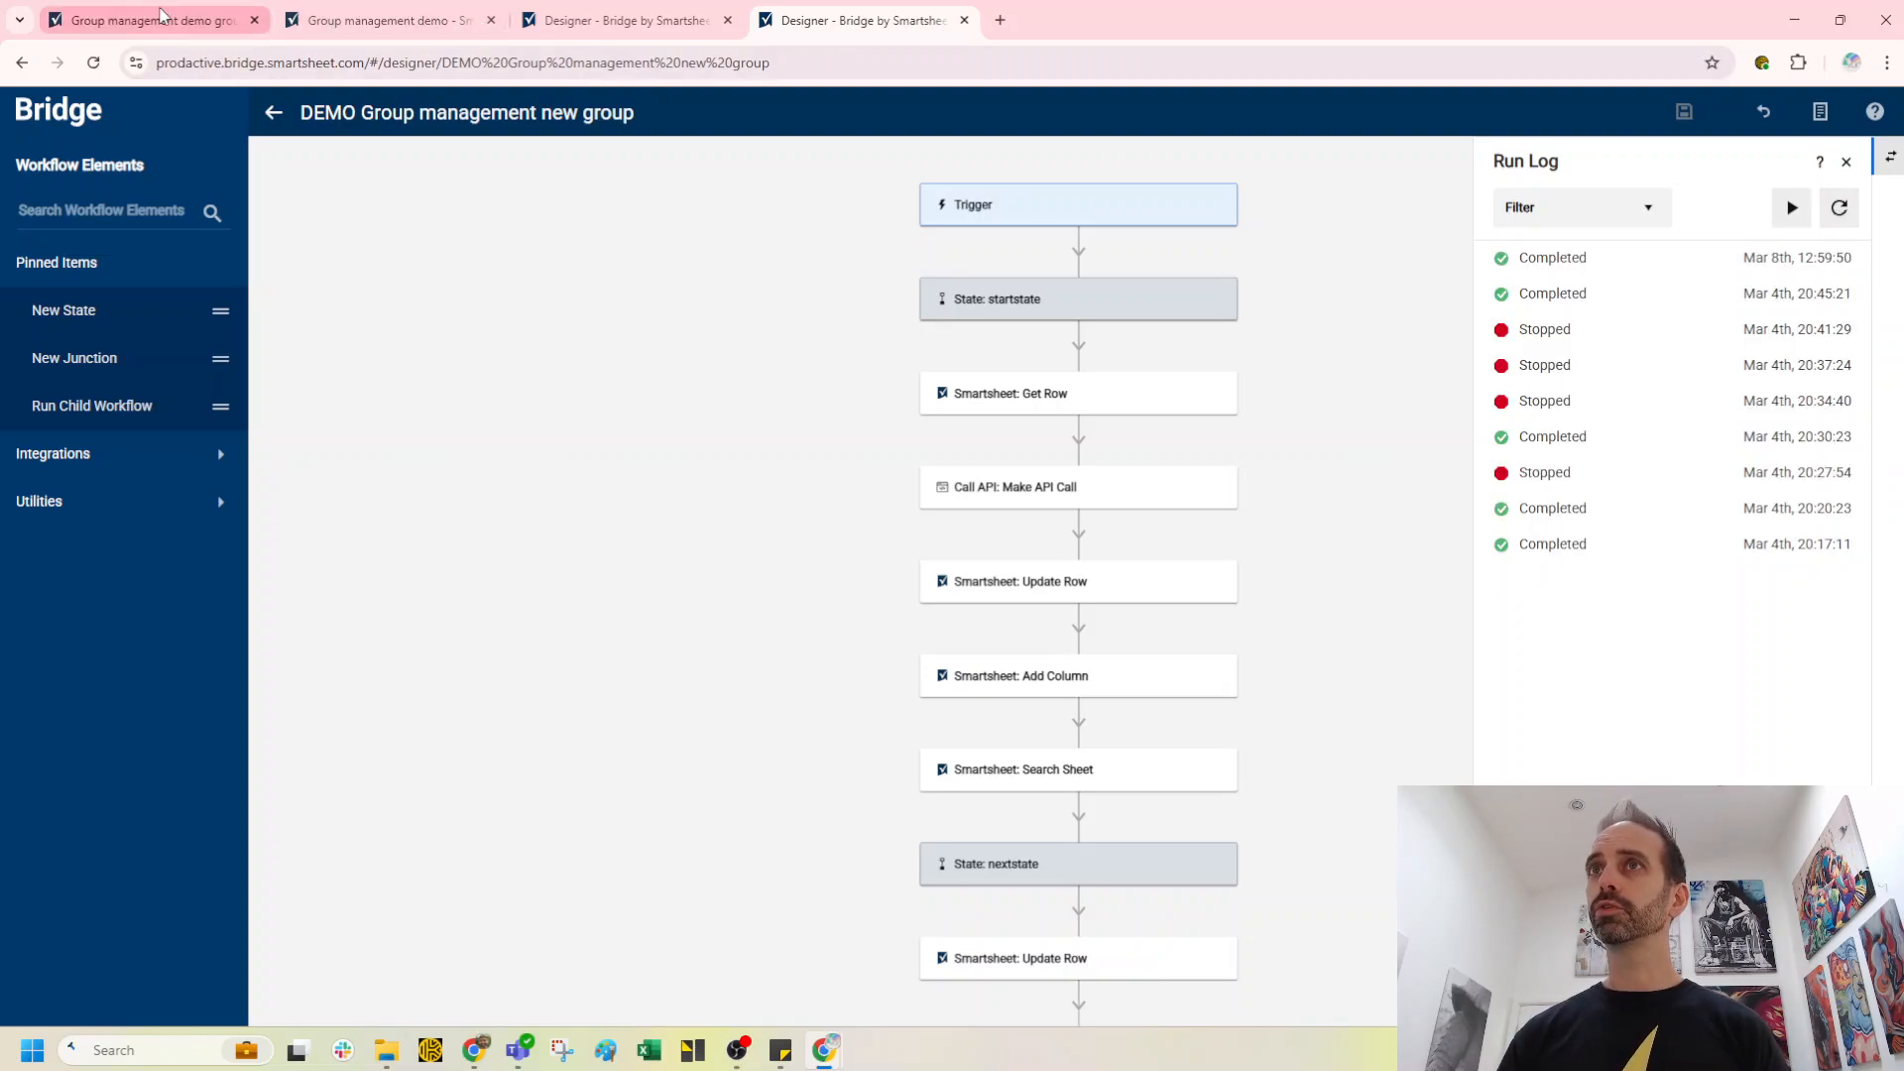
Step: Check the Bridge Demo Project Editors members in the Admin Center, then reload the group management sheet
{"action": "left_click", "coordinate": [161, 14]}
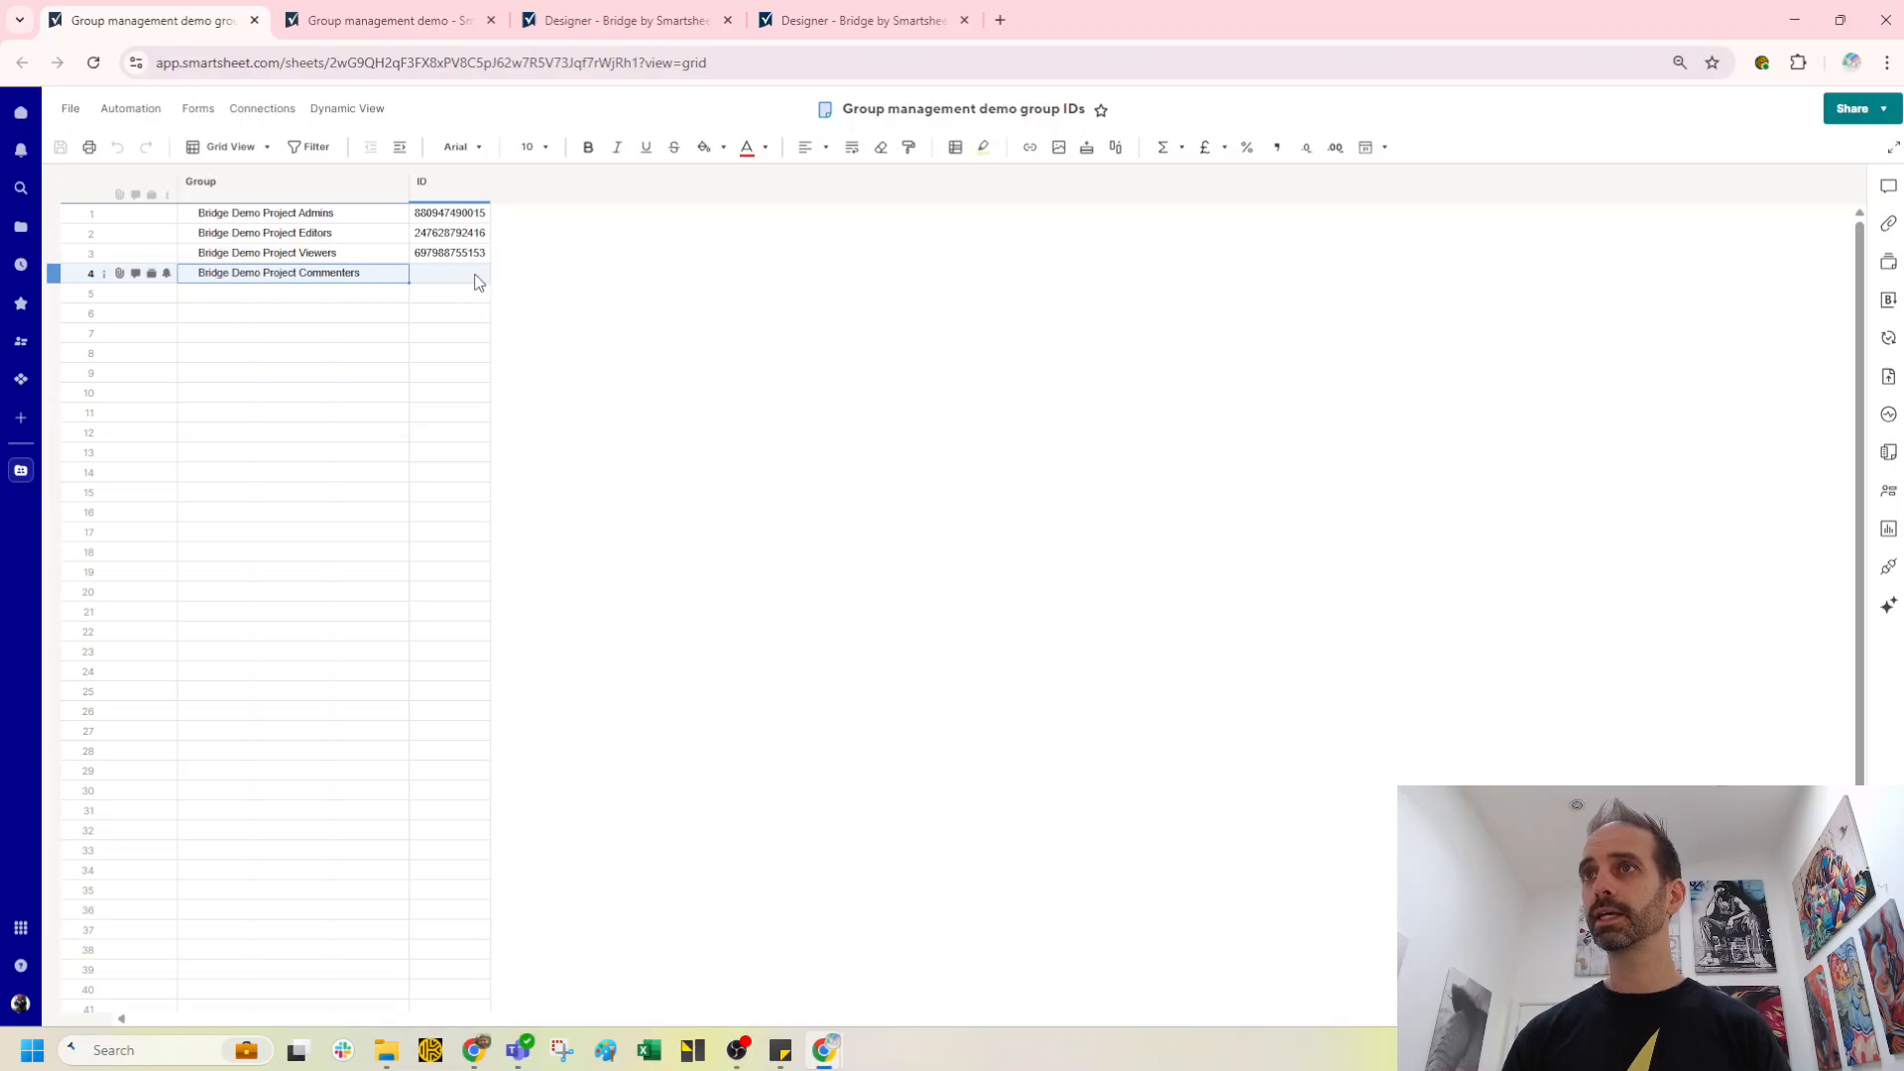
{"action": "left_click", "coordinate": [383, 19]}
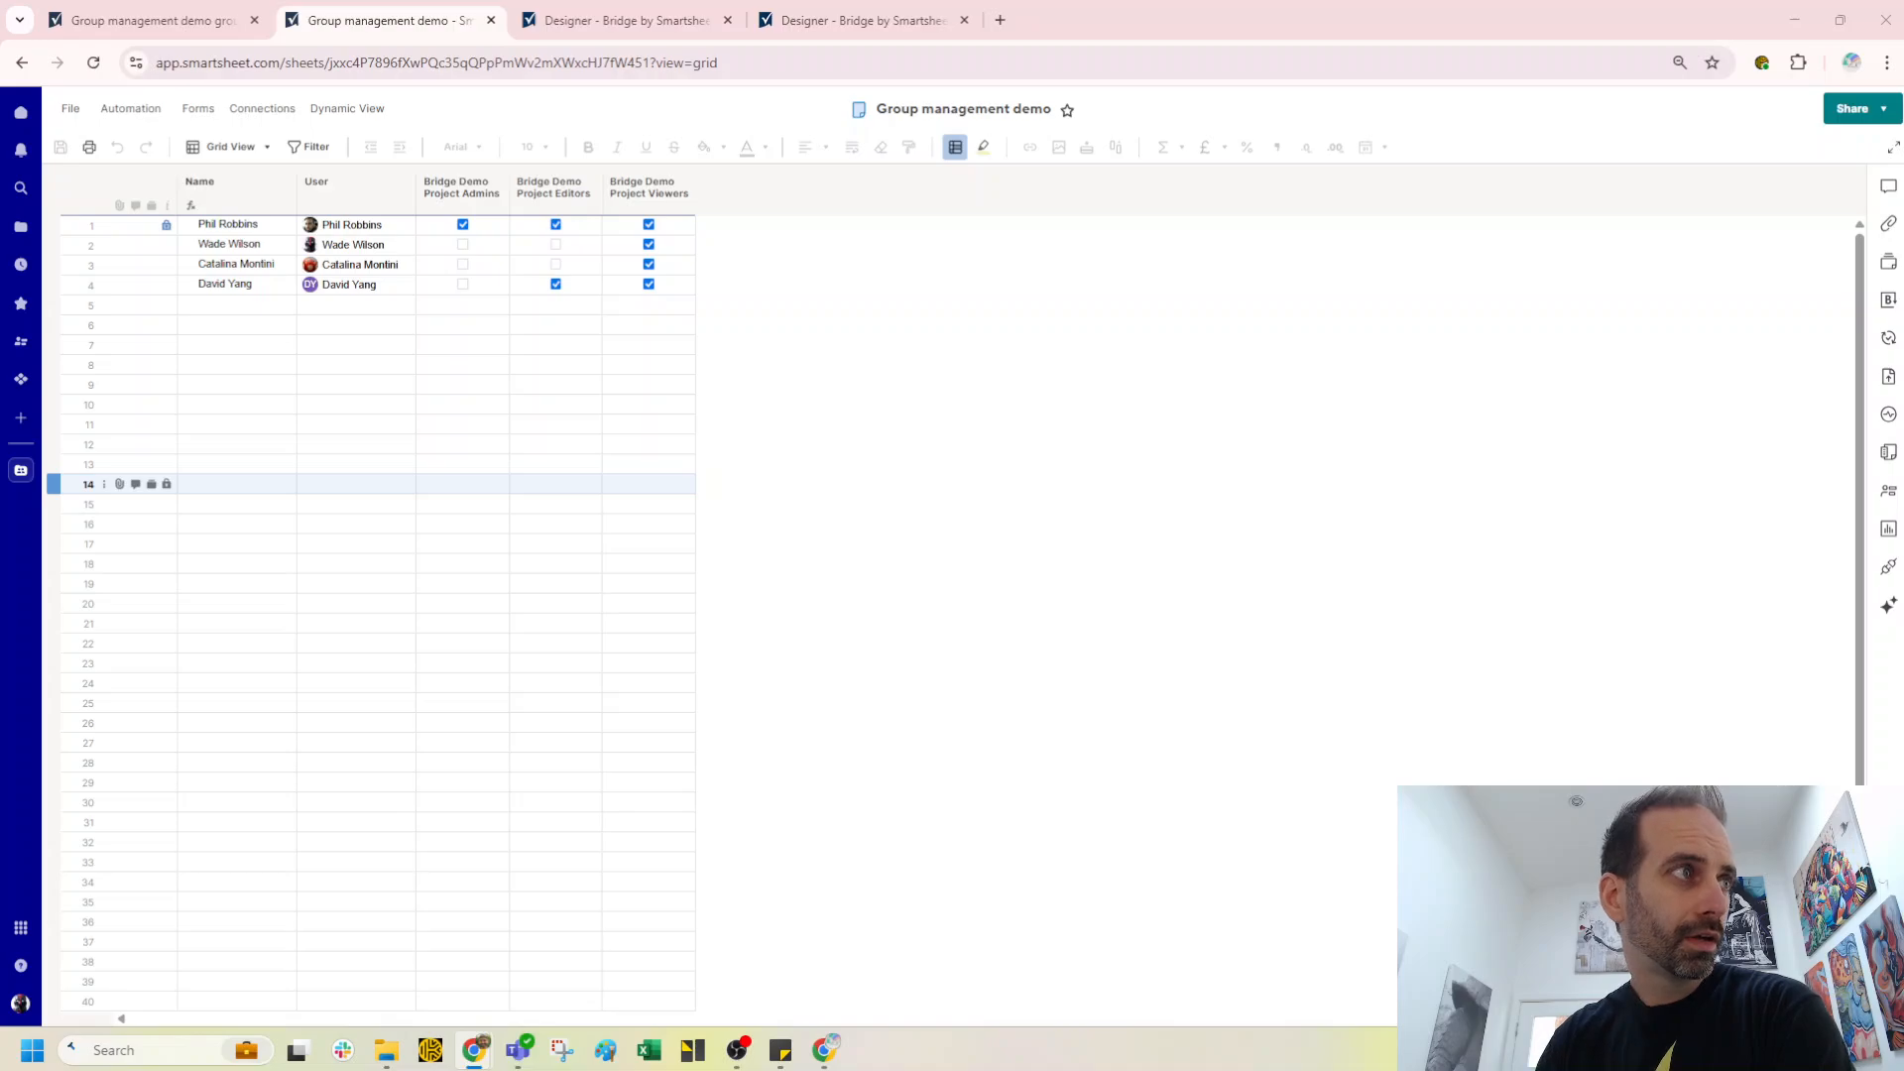
{"action": "left_click_drag", "start_coordinate": [2, 355], "coordinate": [916, 287]}
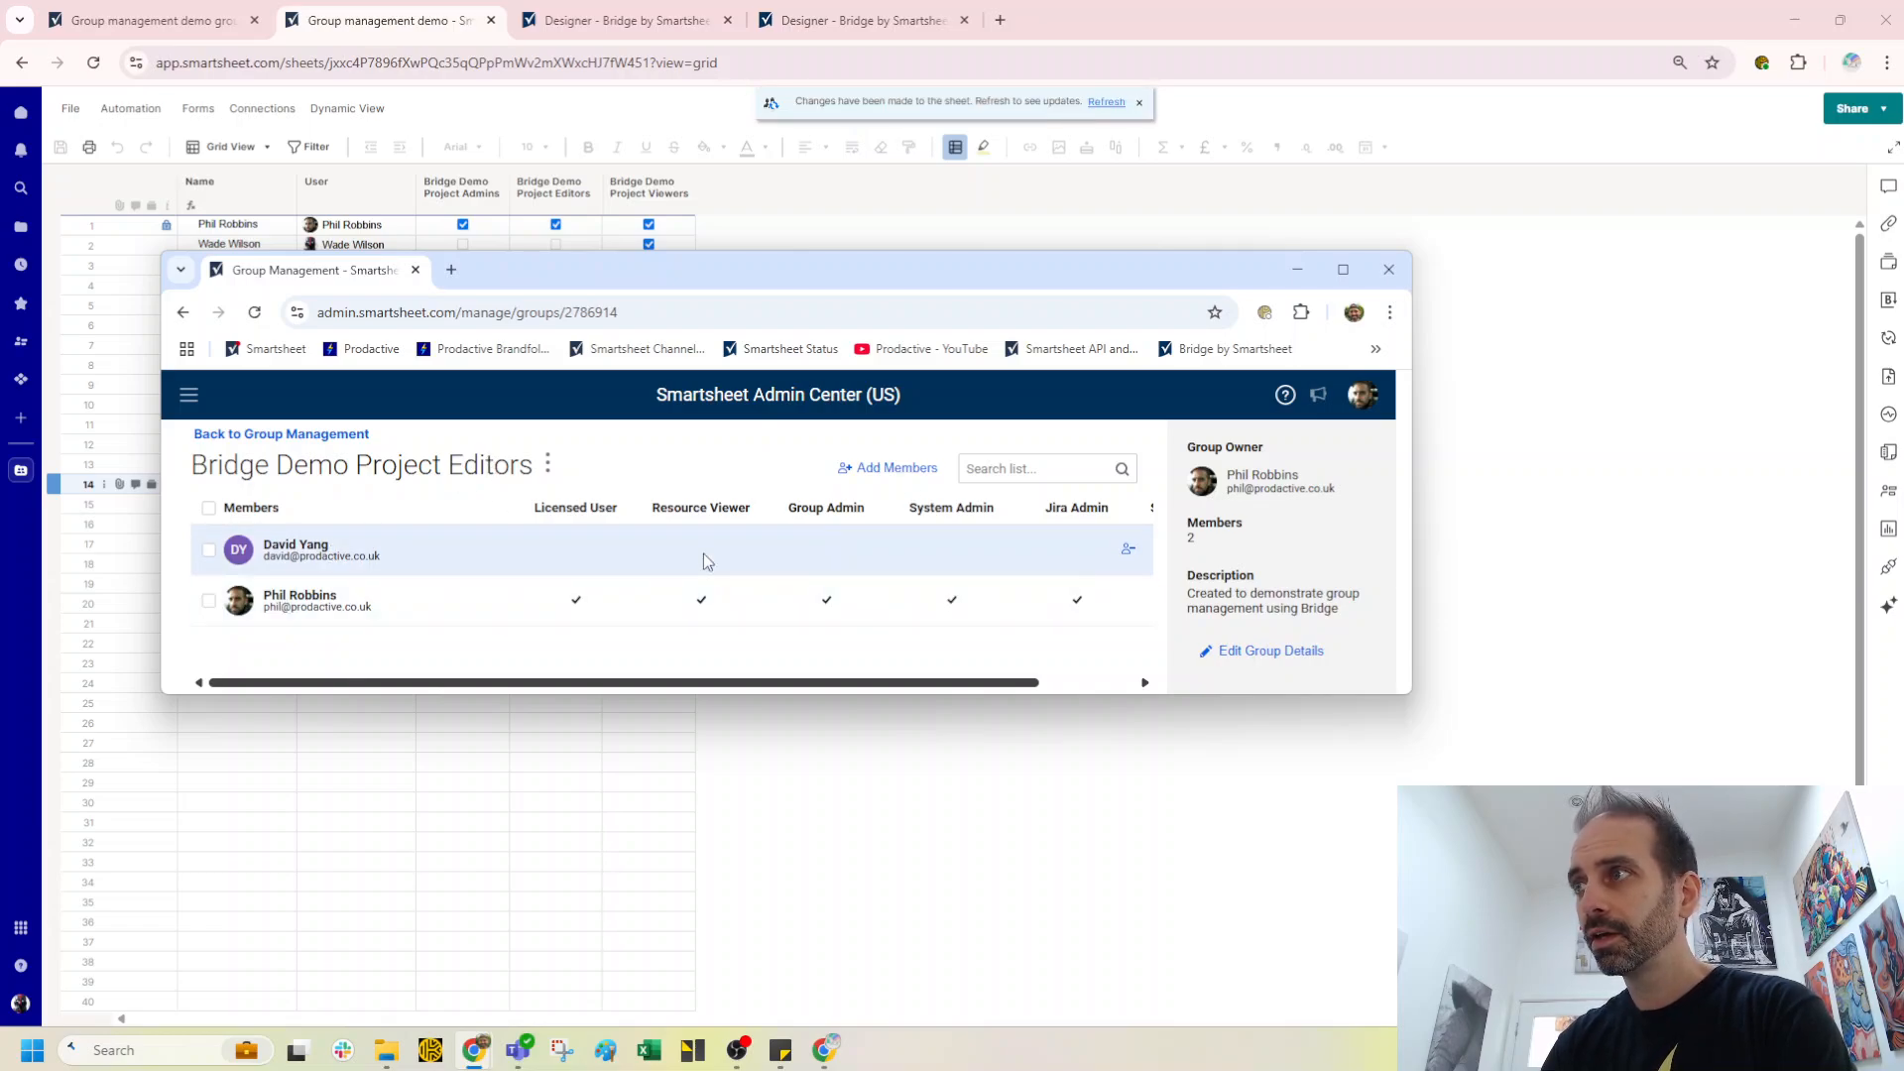
{"action": "left_click_drag", "start_coordinate": [992, 282], "coordinate": [0, 377]}
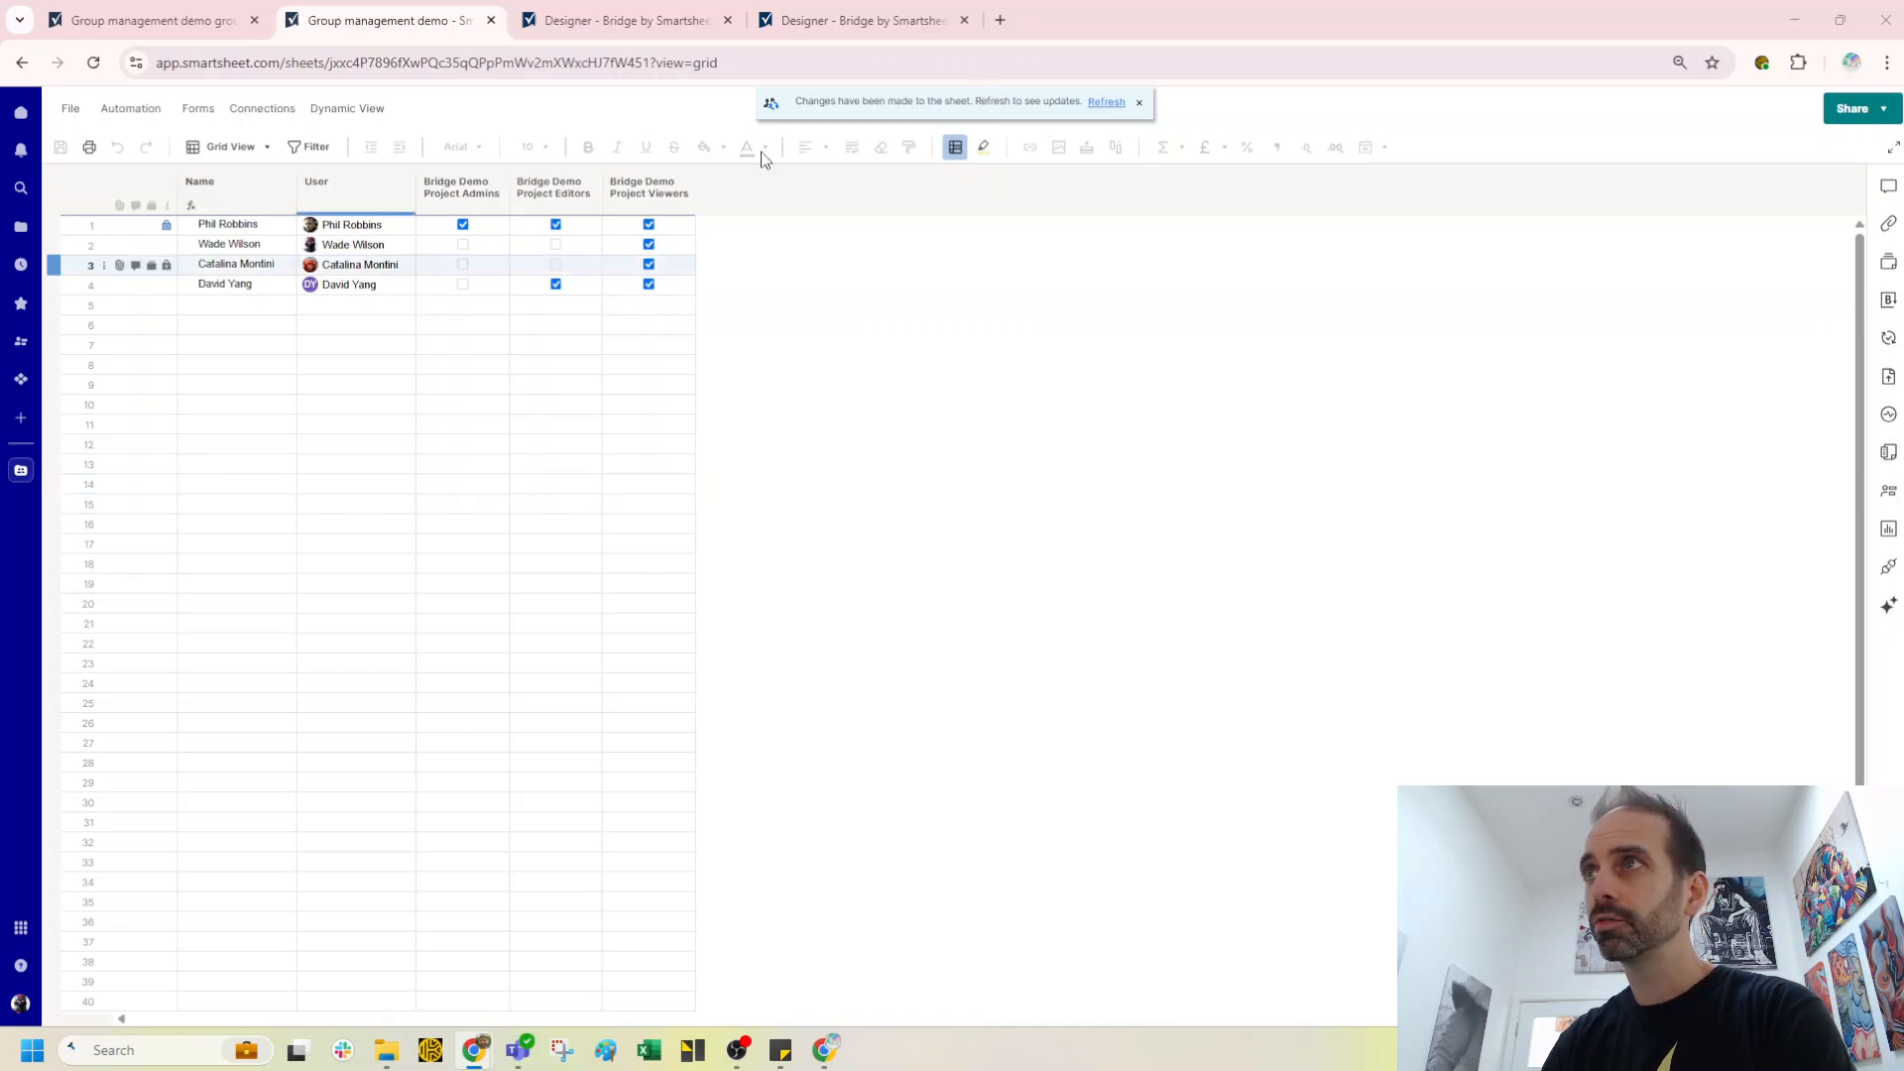
{"action": "left_click", "coordinate": [1107, 104]}
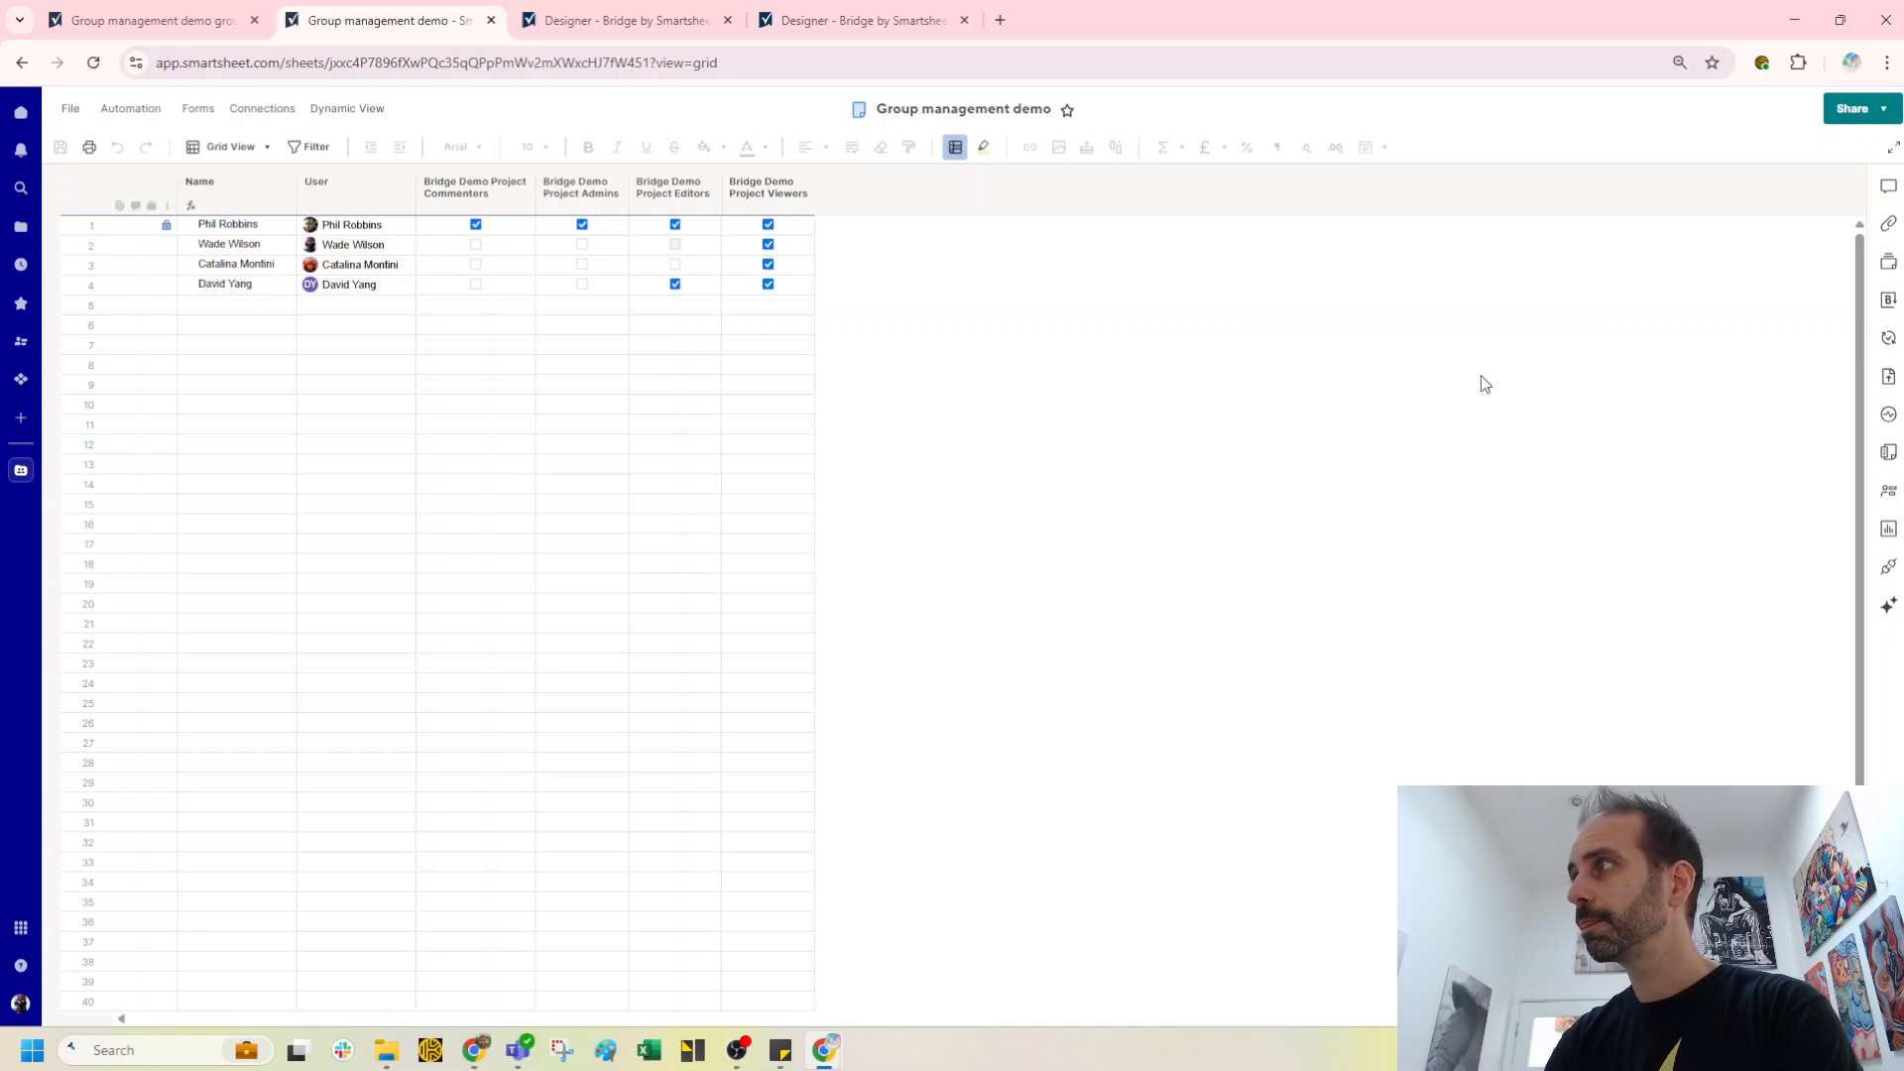
Step: Open the workspace sharing dialog and view the Bridge Demo Project Editors group's members
{"action": "left_click", "coordinate": [1865, 112]}
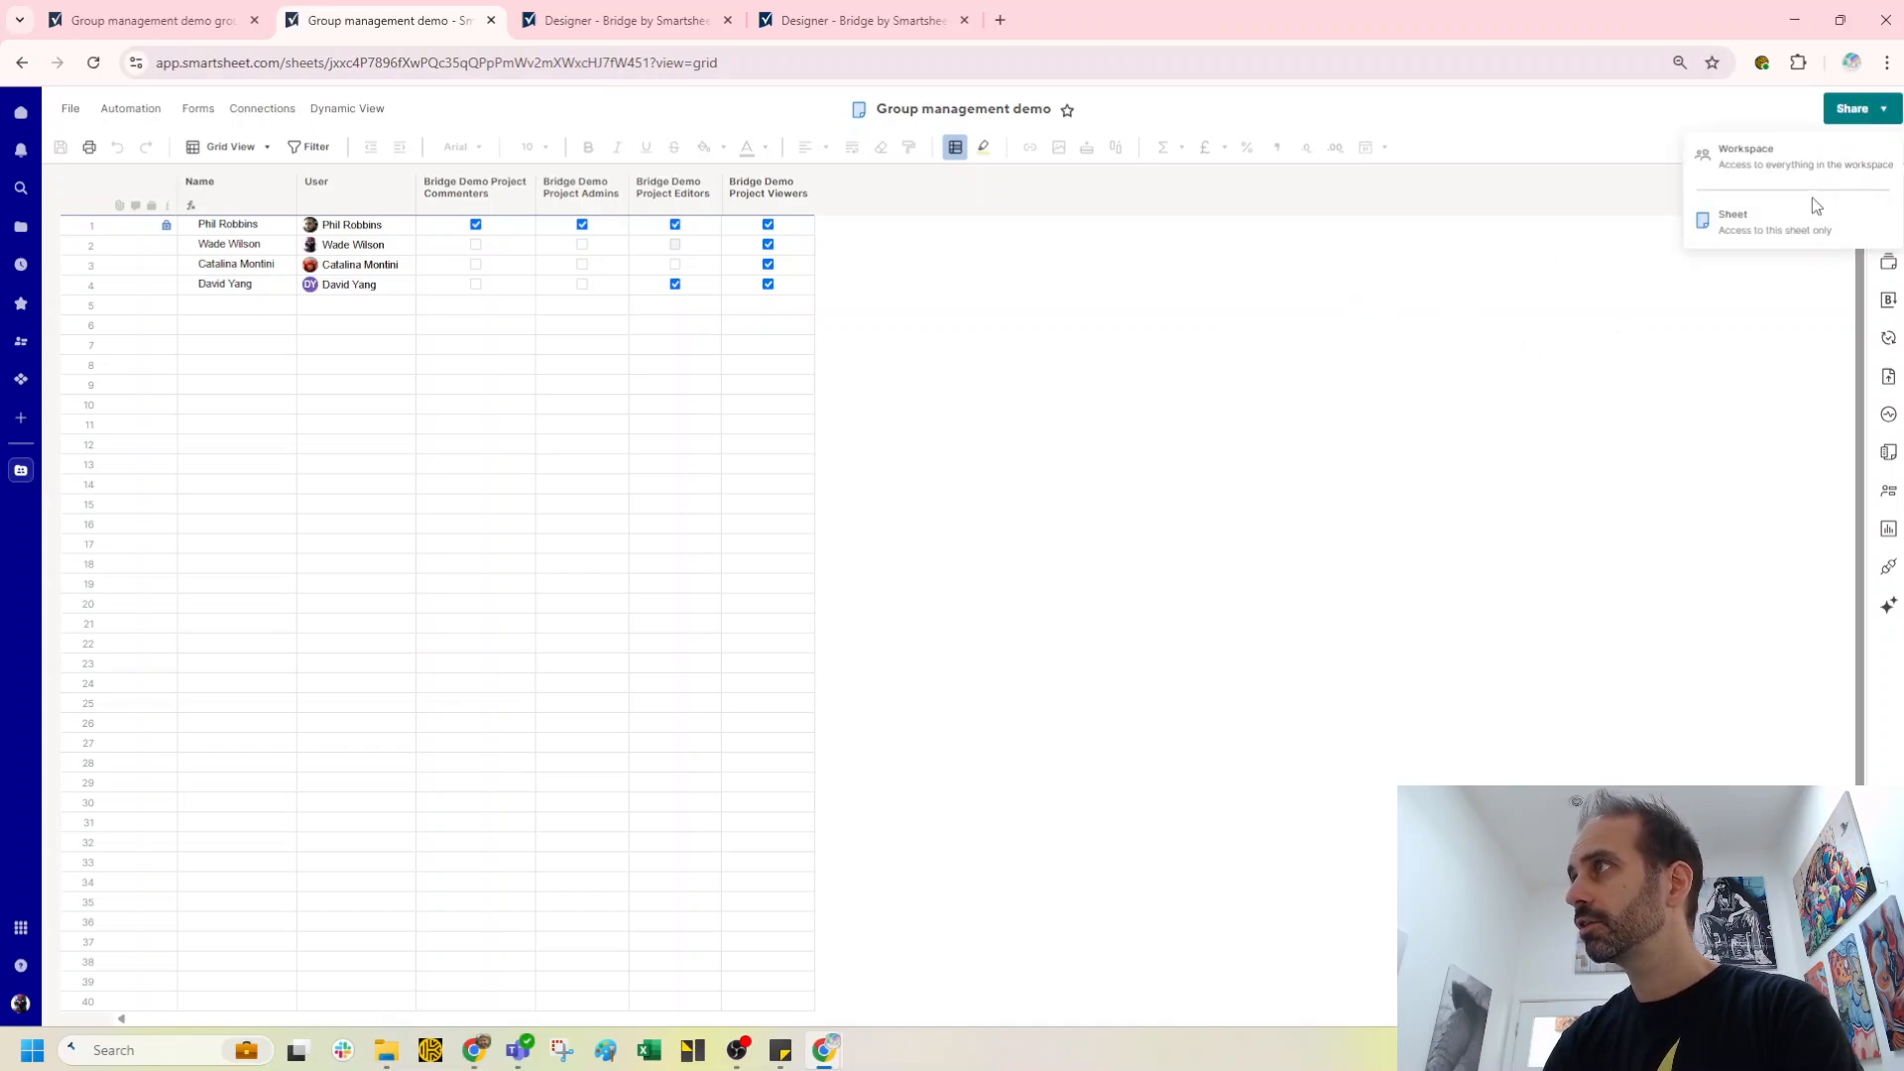
{"action": "left_click", "coordinate": [1769, 164]}
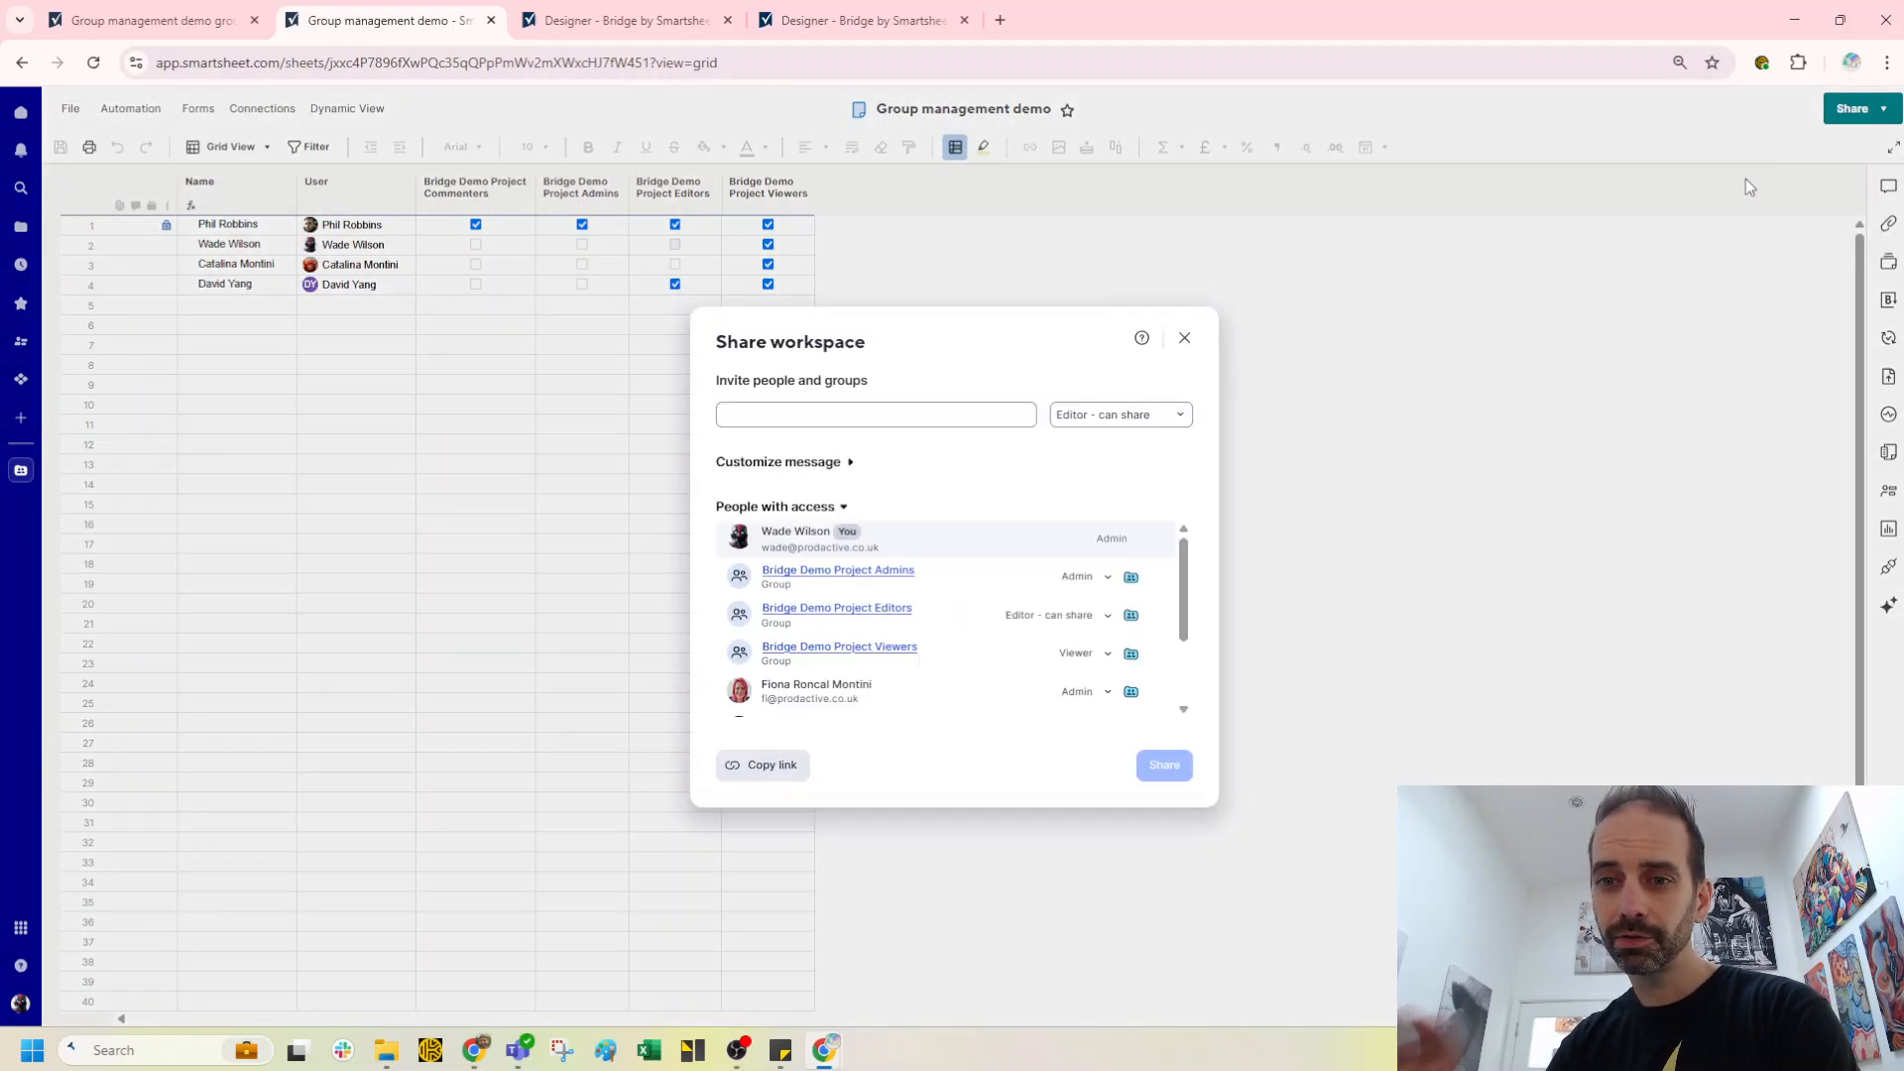
{"action": "left_click", "coordinate": [862, 611]}
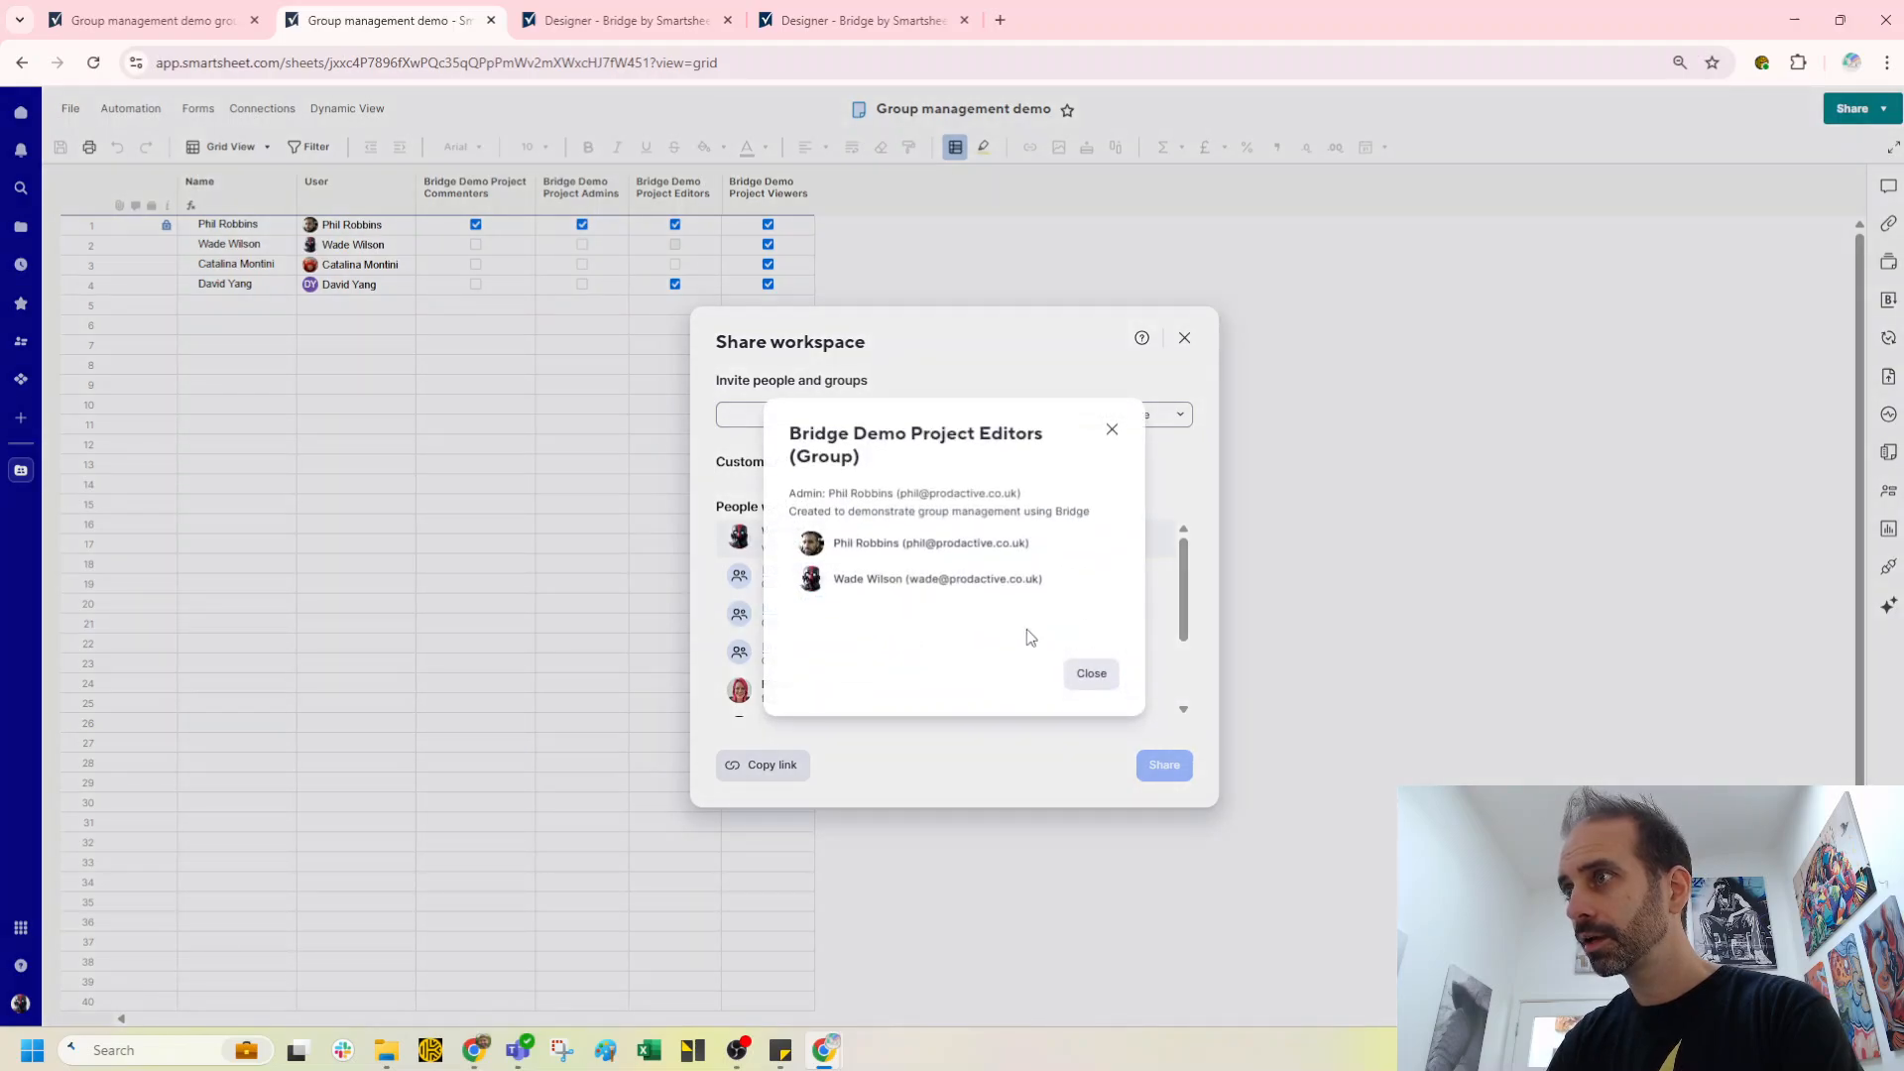
Step: Reopen the workspace sharing dialog and view the Bridge Demo Project Editors group's members again
{"action": "left_click", "coordinate": [1091, 673]}
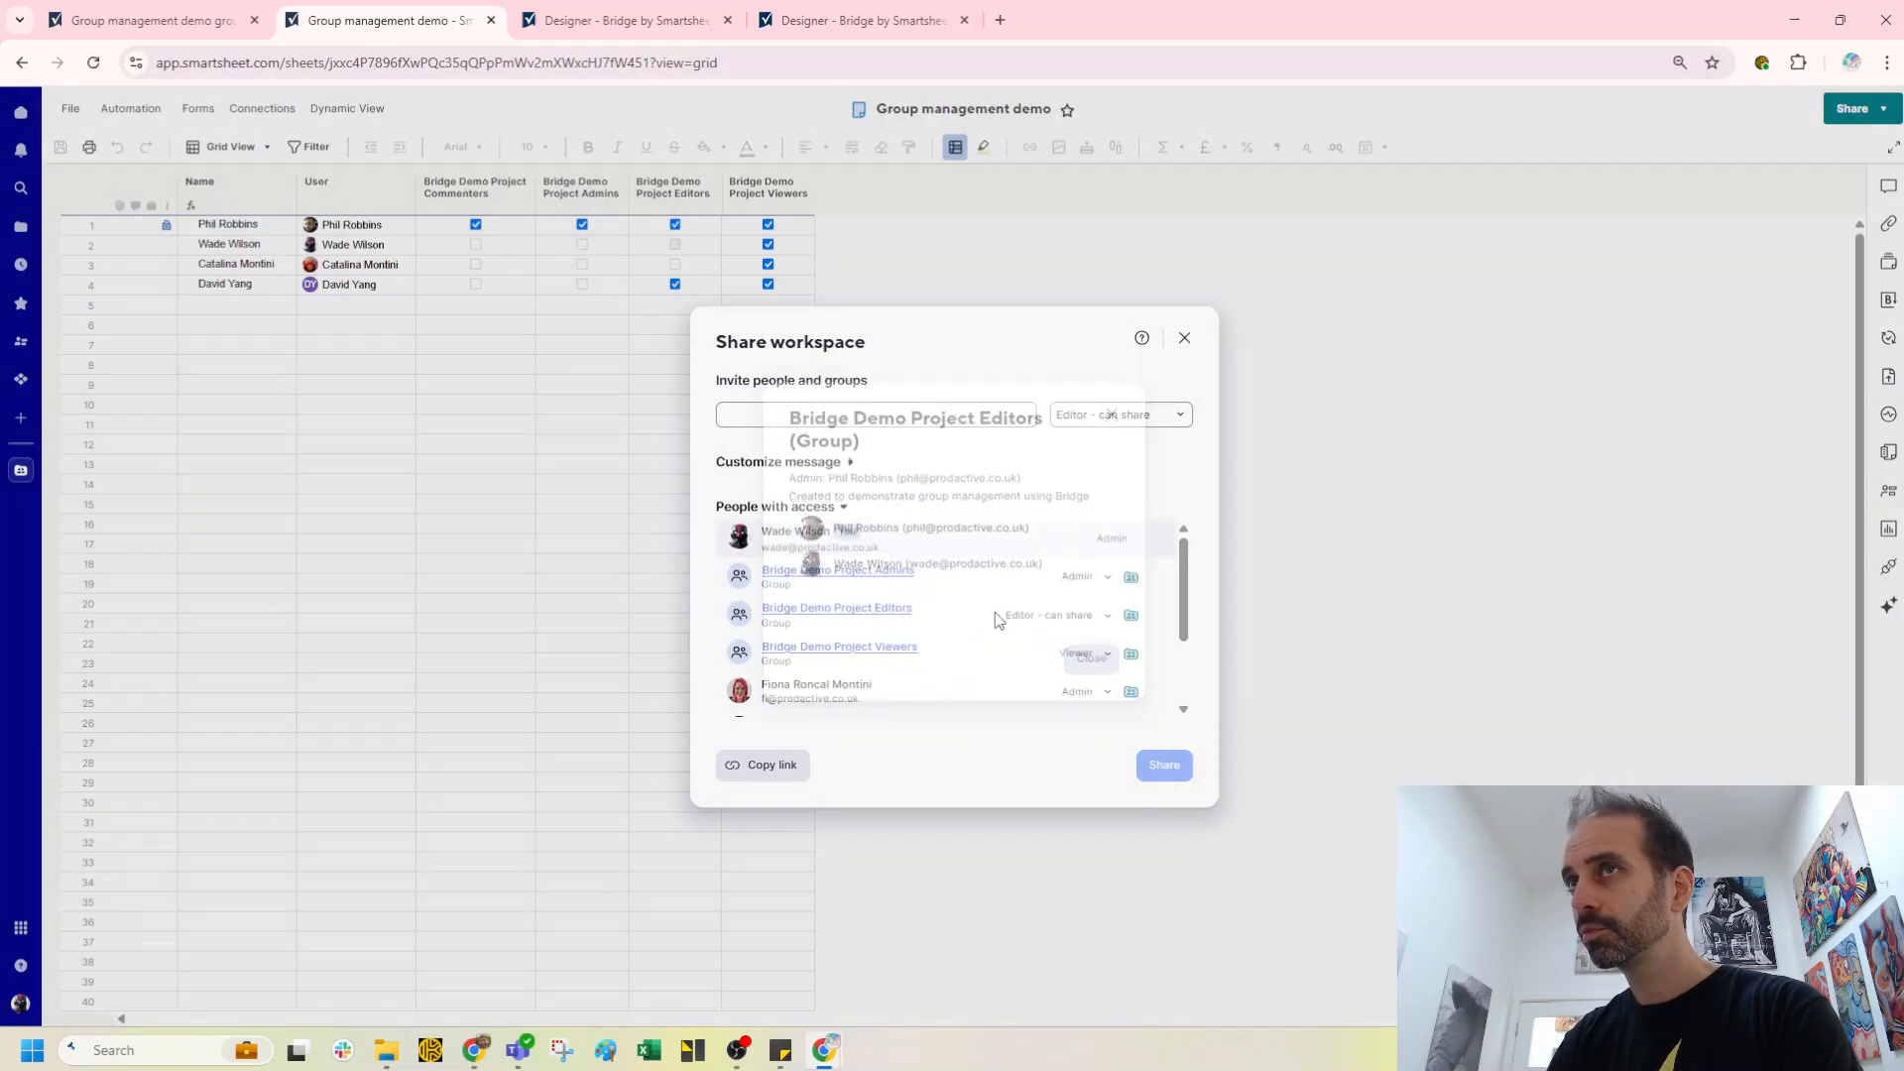
{"action": "left_click", "coordinate": [1180, 338]}
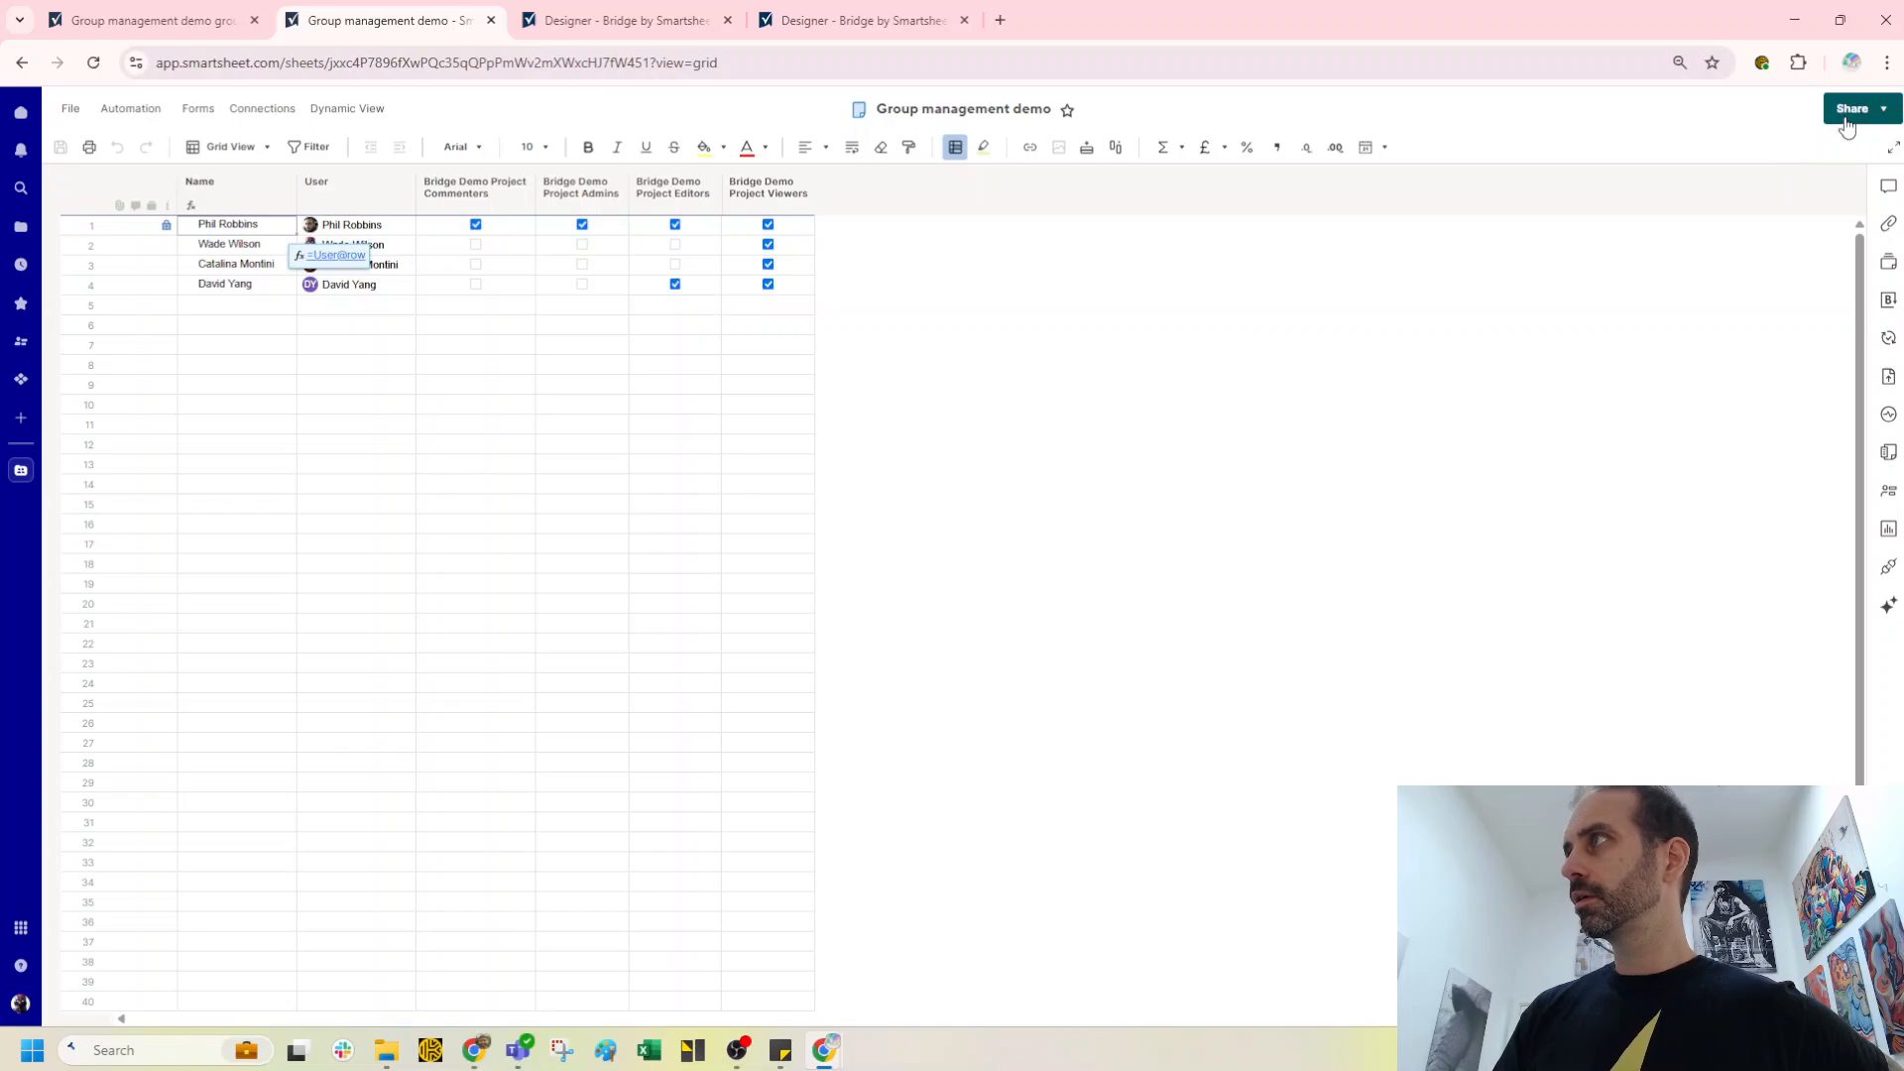
{"action": "left_click", "coordinate": [1883, 108]}
{"action": "left_click", "coordinate": [1740, 163]}
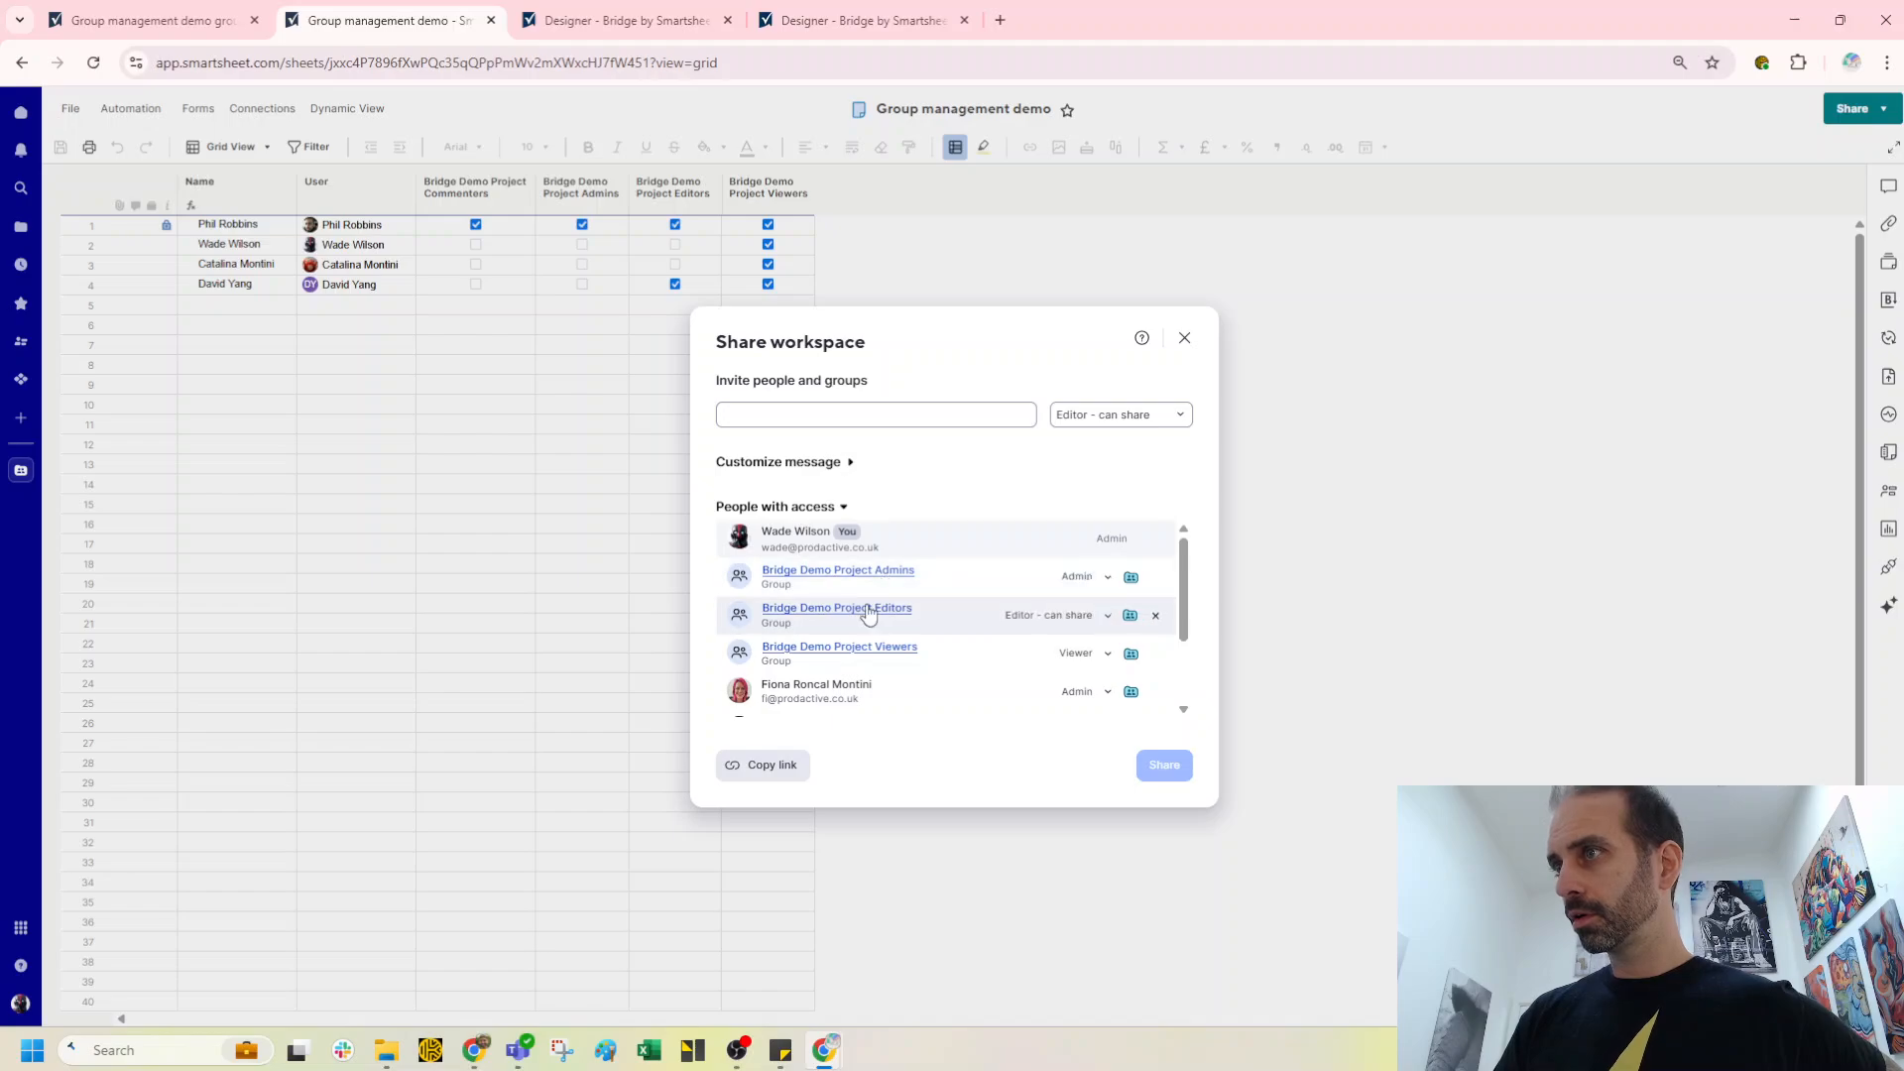
{"action": "left_click", "coordinate": [869, 609]}
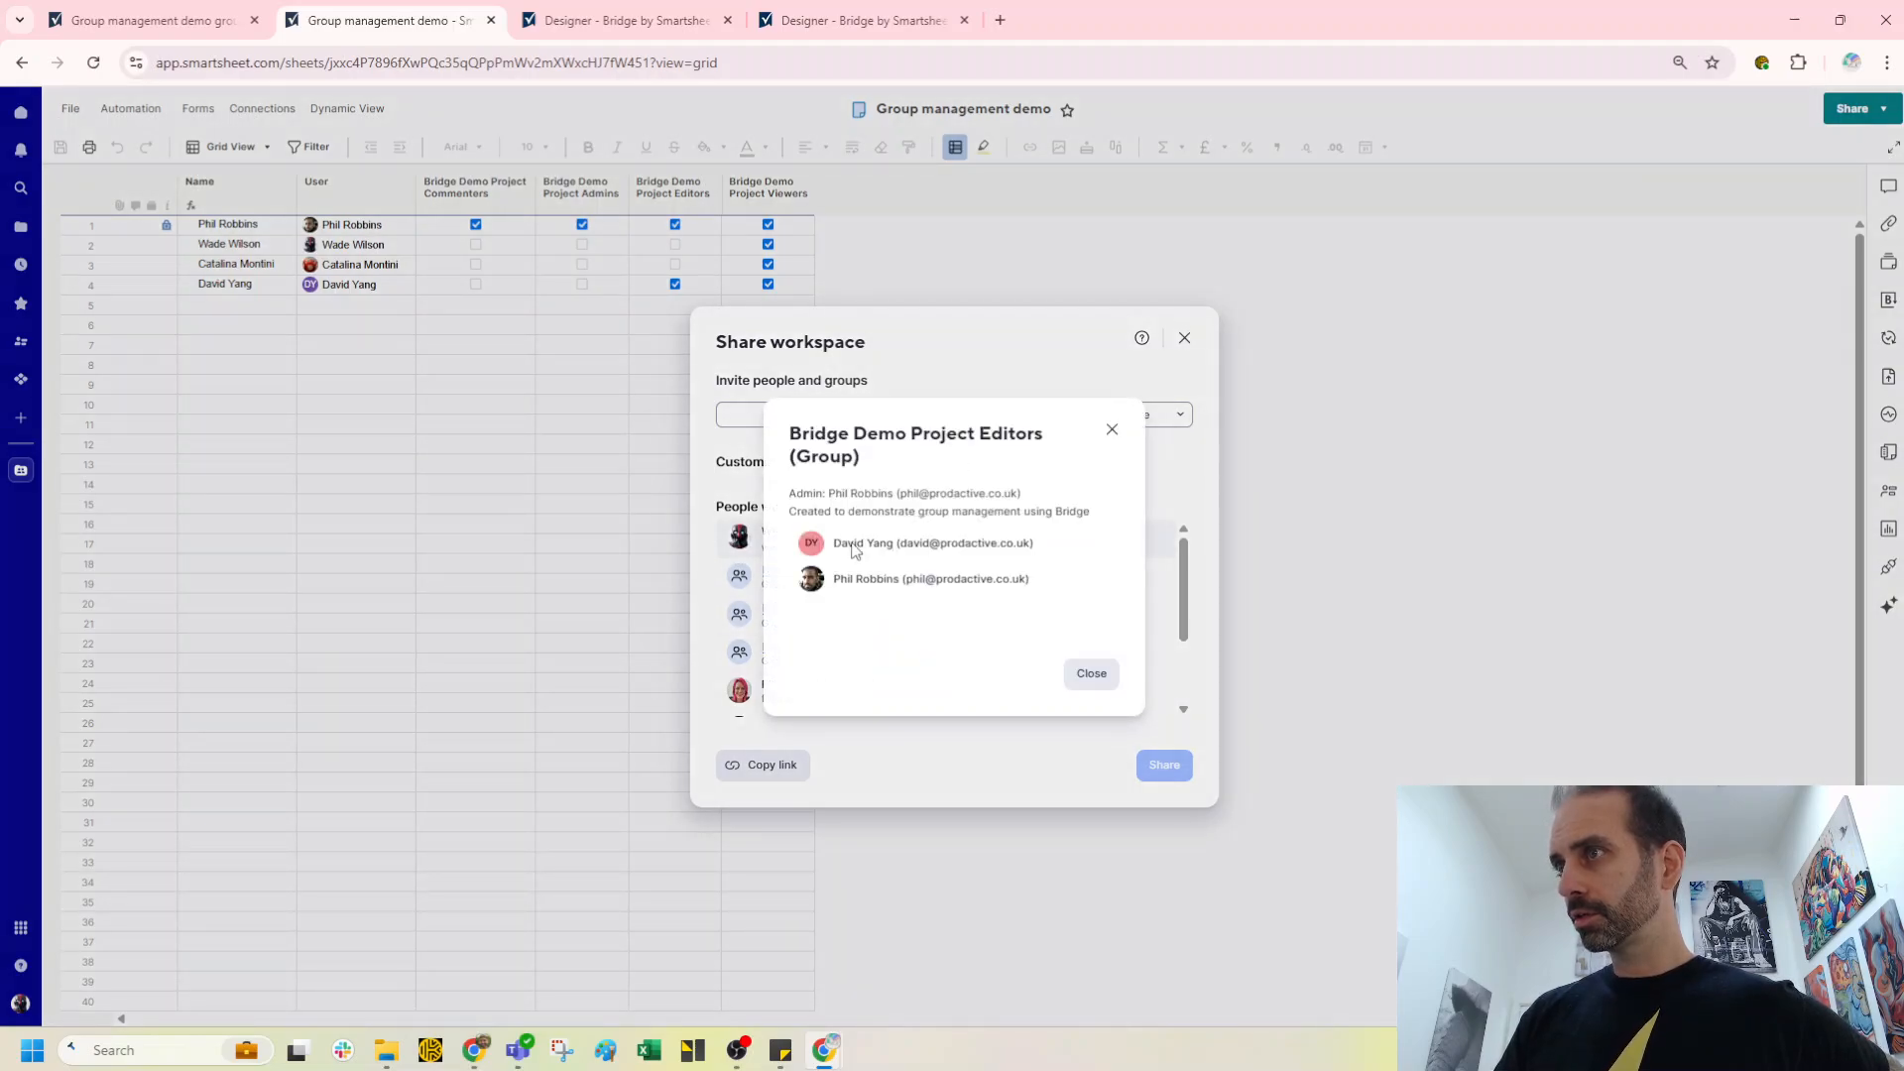
{"action": "left_click", "coordinate": [1092, 674]}
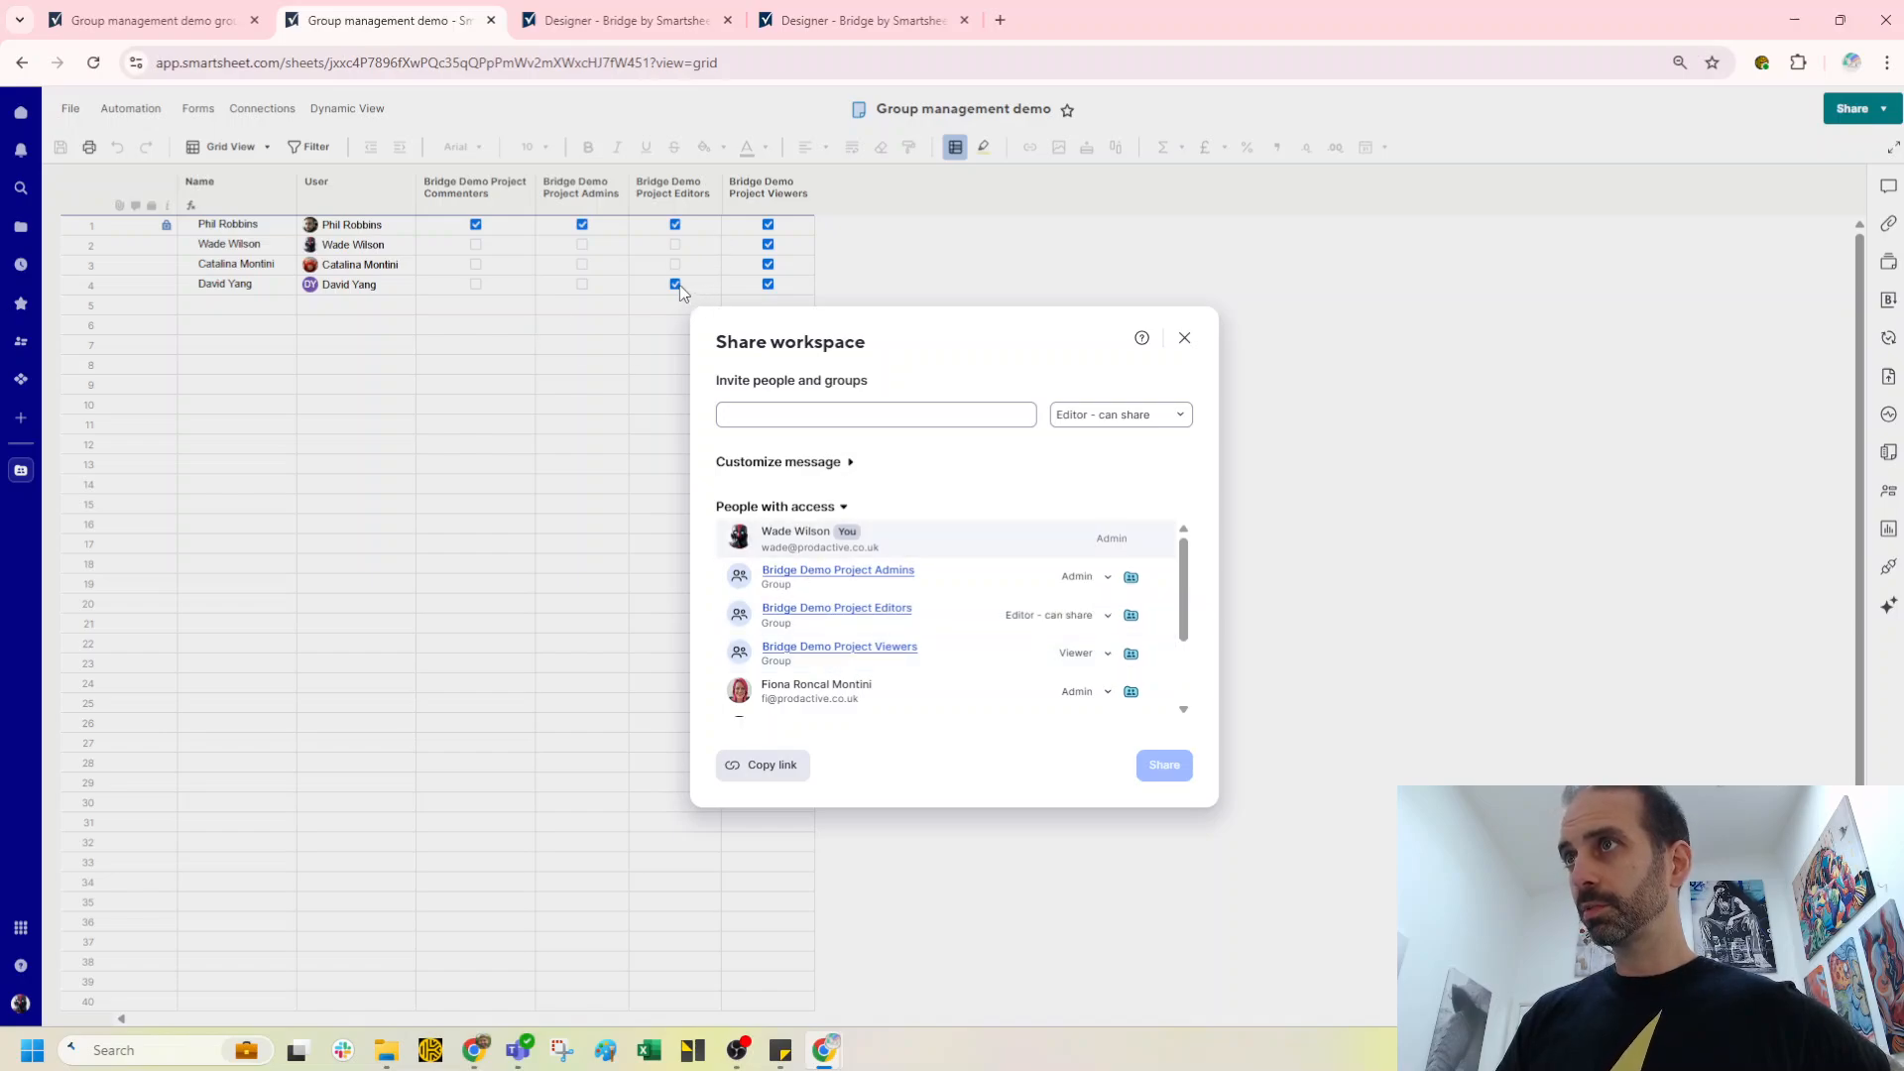
Step: View the Bridge Demo Project Viewers group's members, then close the sharing dialog
{"action": "left_click", "coordinate": [867, 650]}
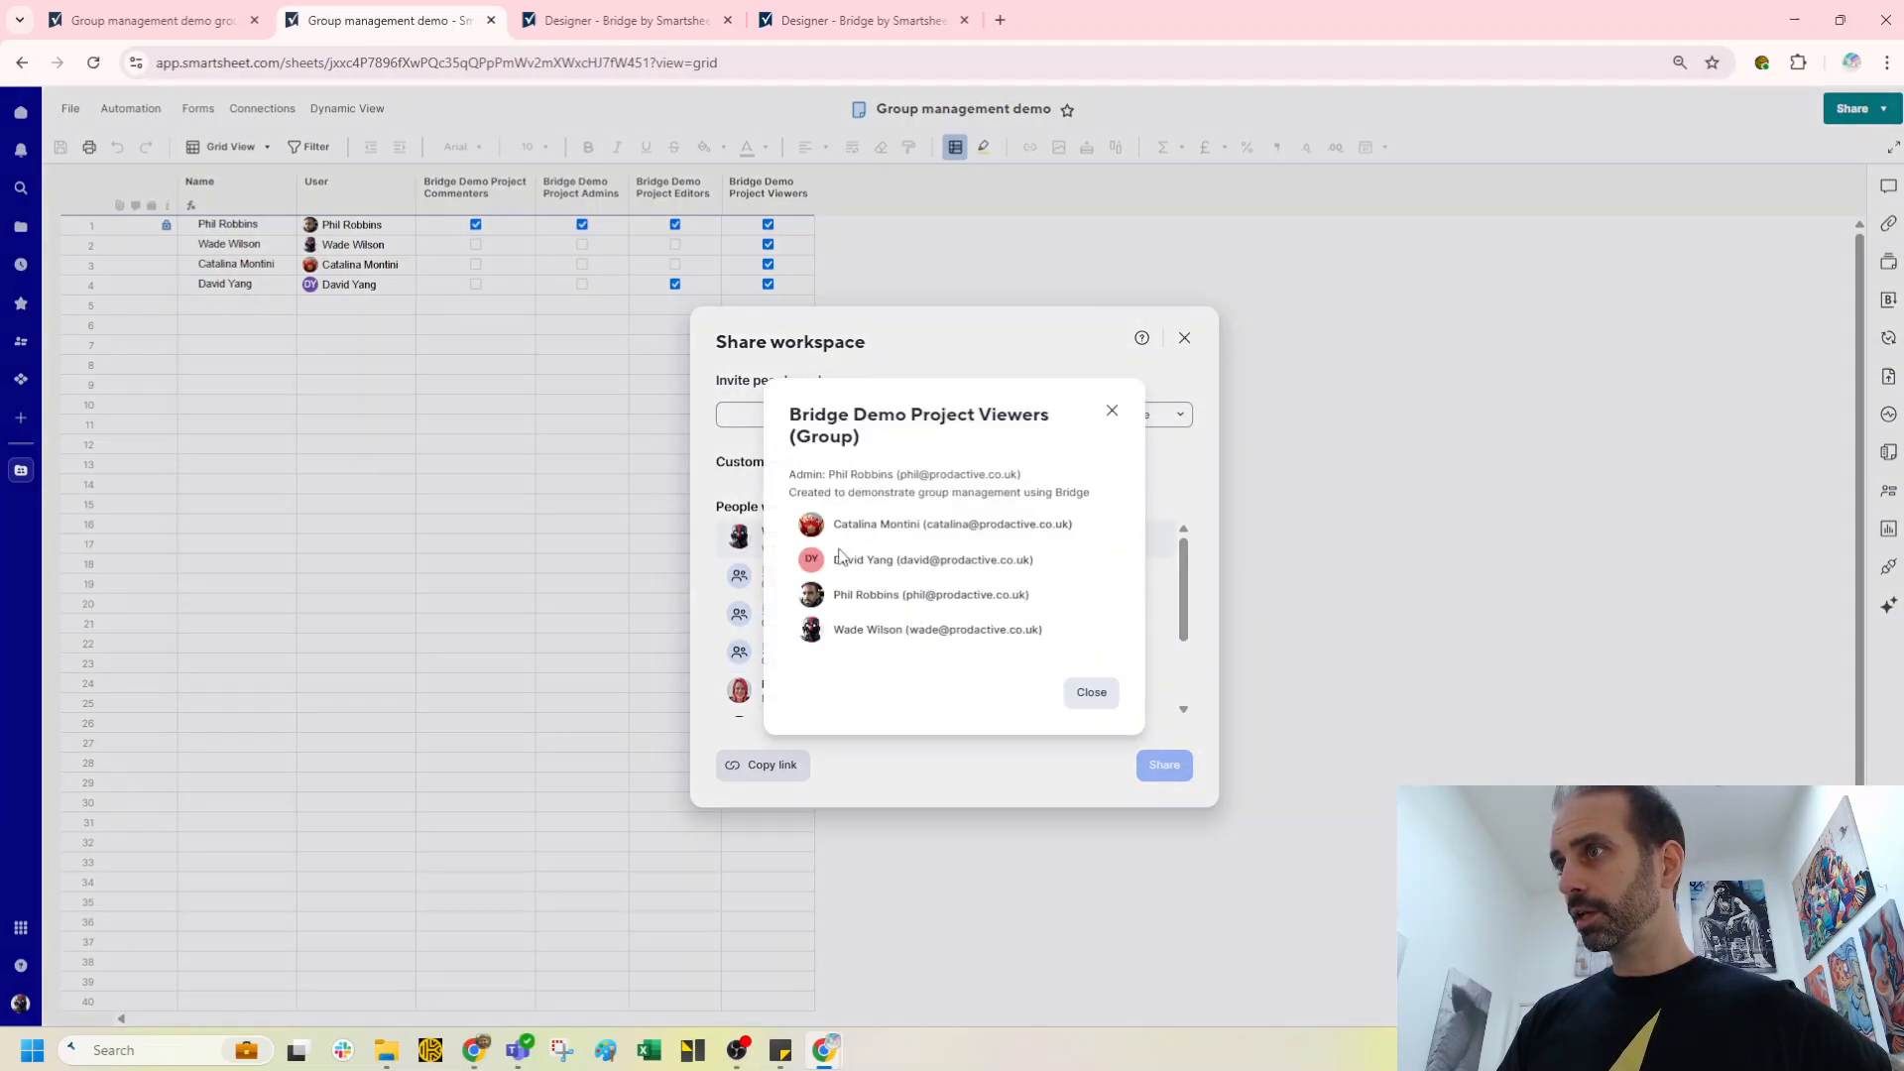
{"action": "left_click", "coordinate": [1111, 412]}
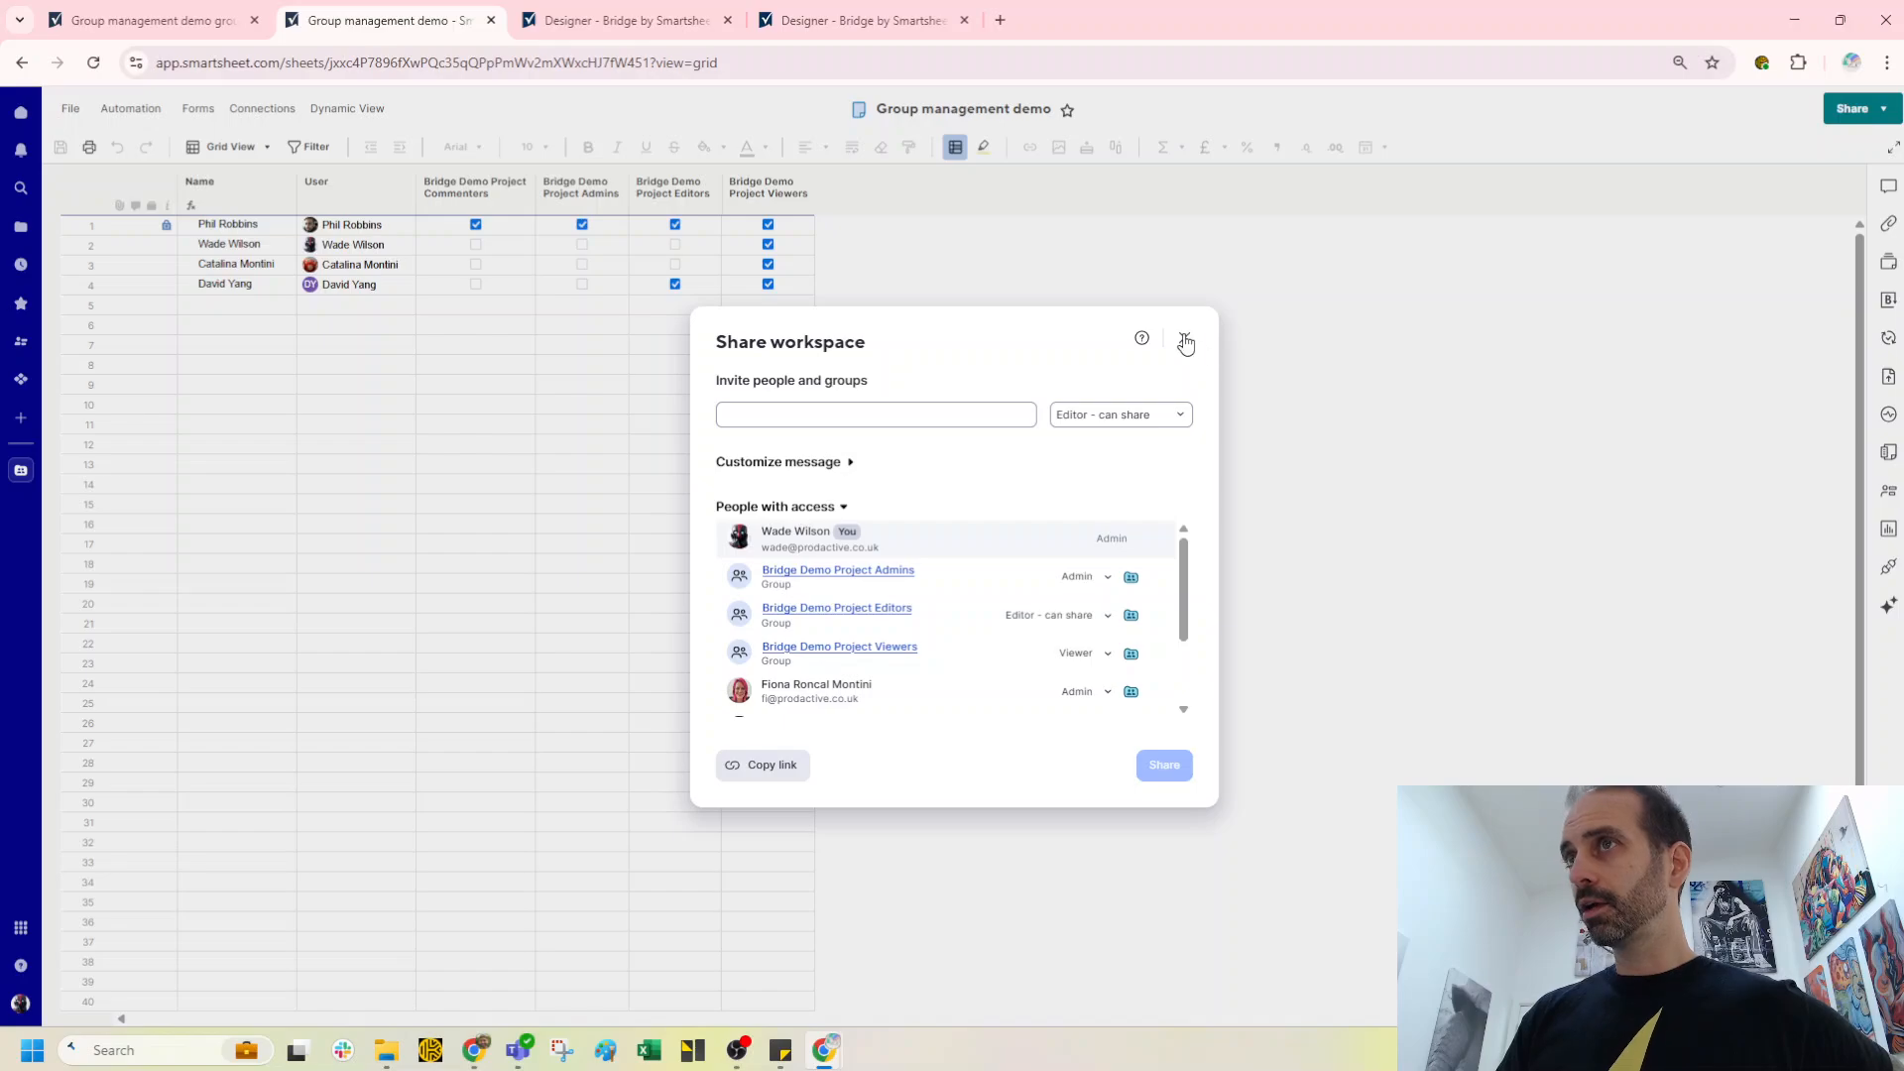
{"action": "left_click", "coordinate": [1184, 337]}
{"action": "left_click", "coordinate": [474, 185]}
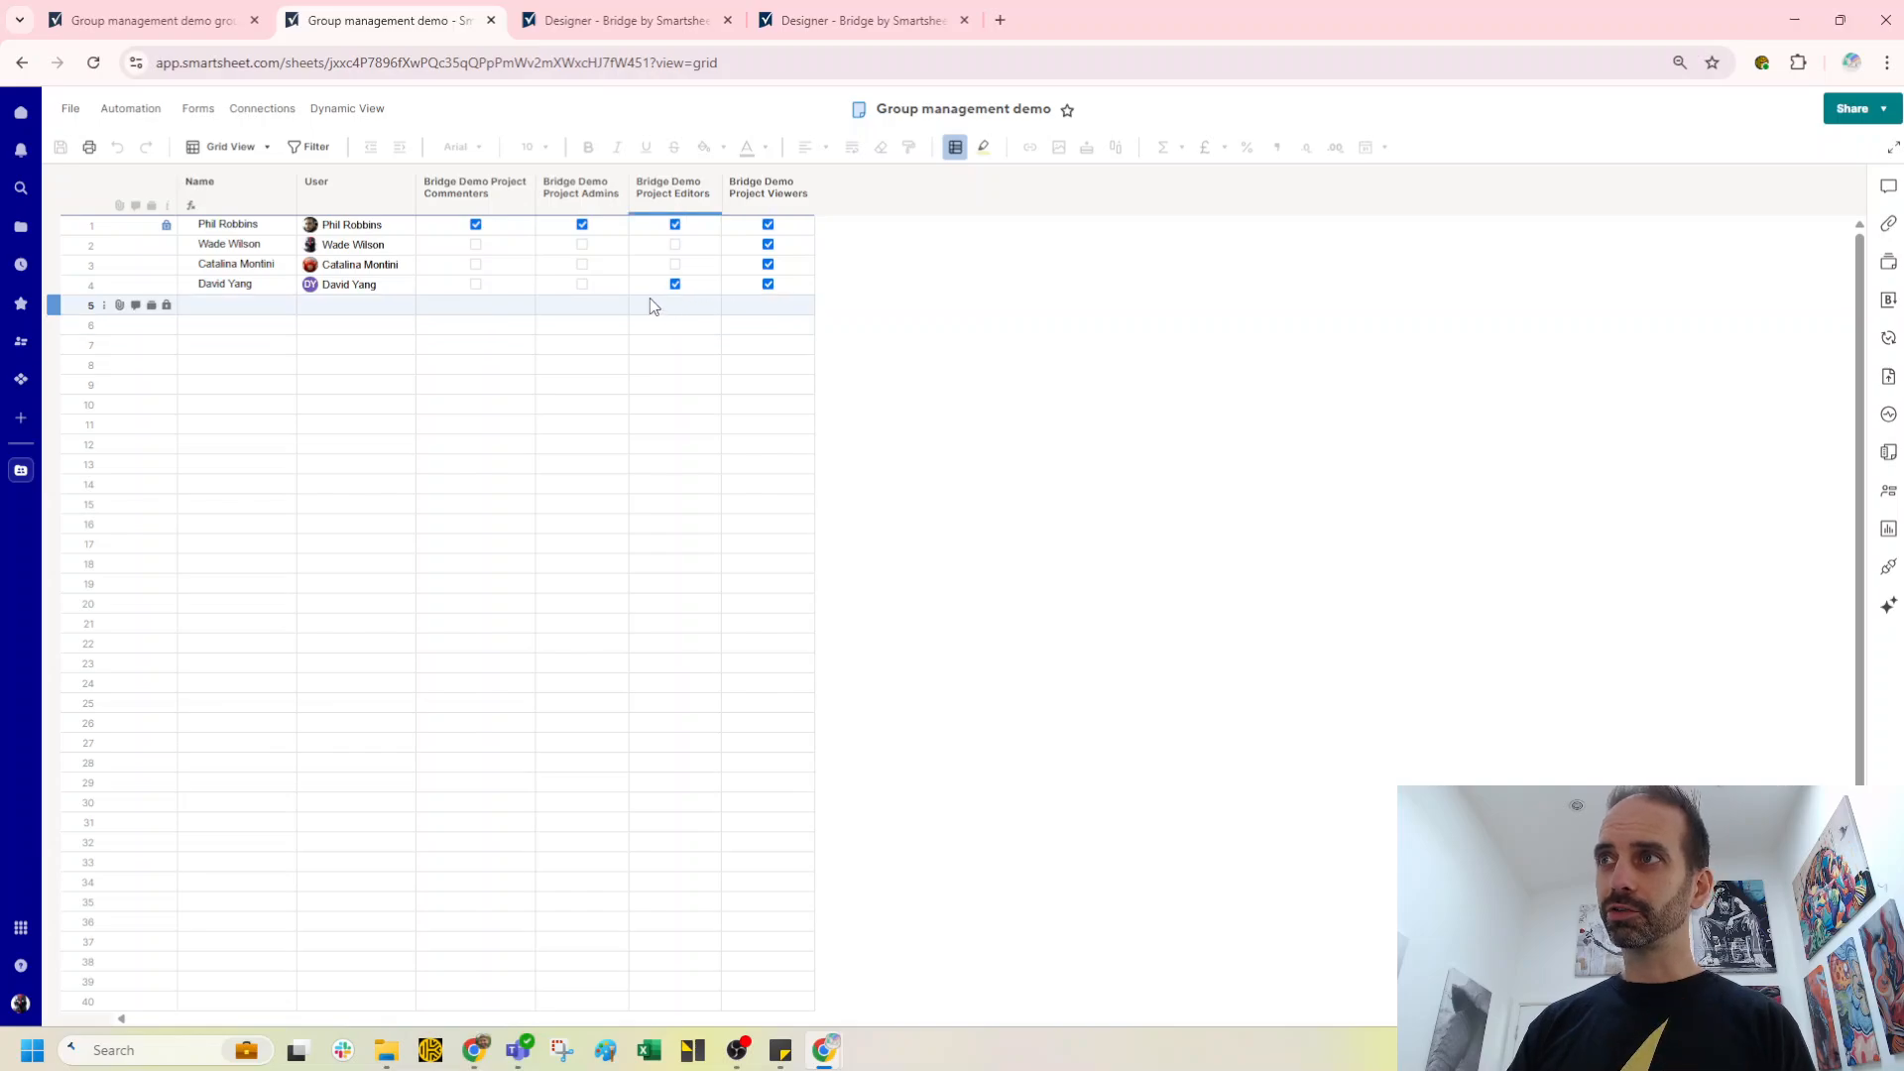
{"action": "left_click", "coordinate": [732, 304]}
{"action": "left_click", "coordinate": [692, 287]}
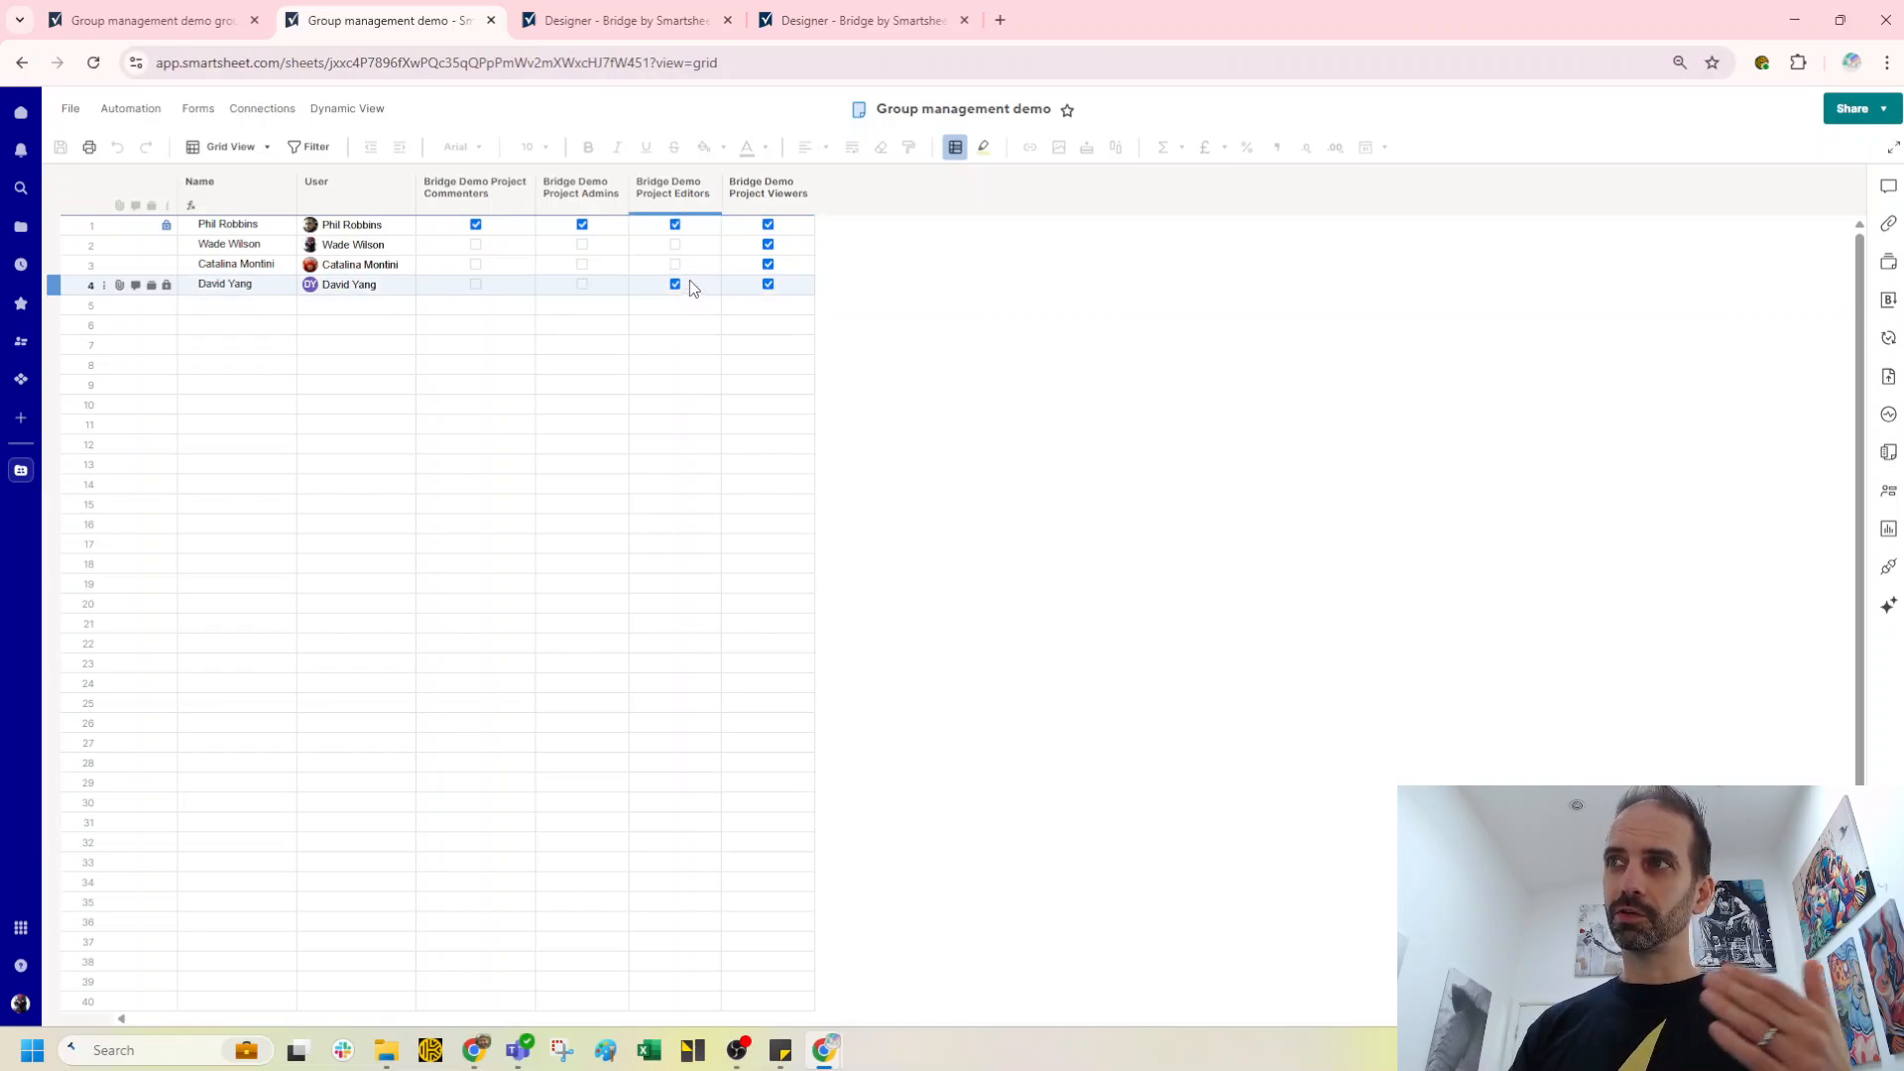